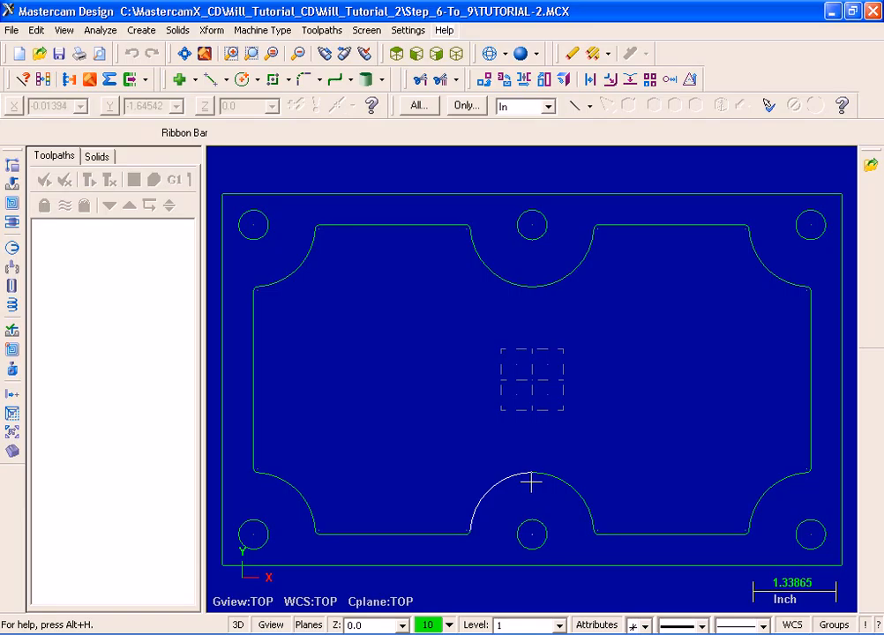
- Set the machine type to the default mill
left_click(255, 36)
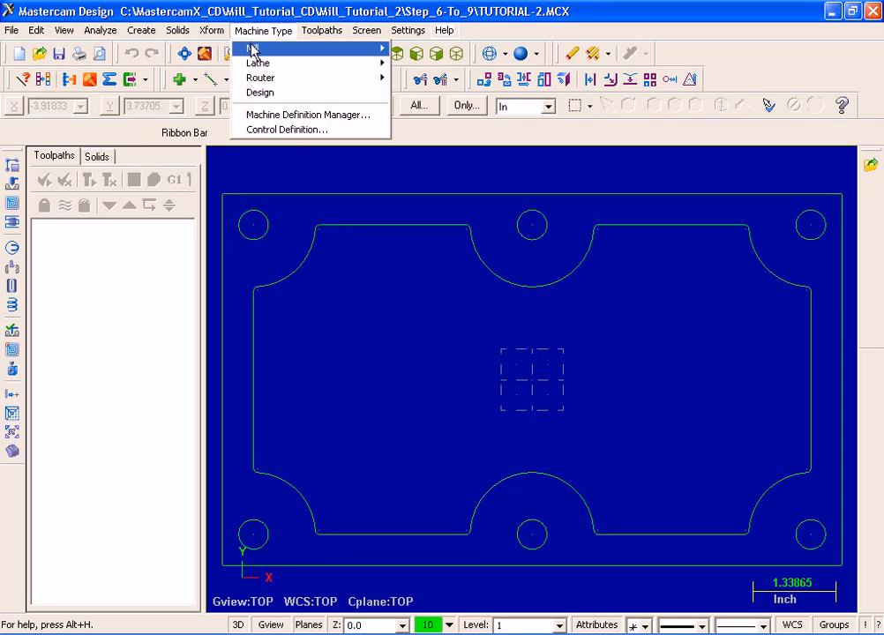
mouse_move(253, 47)
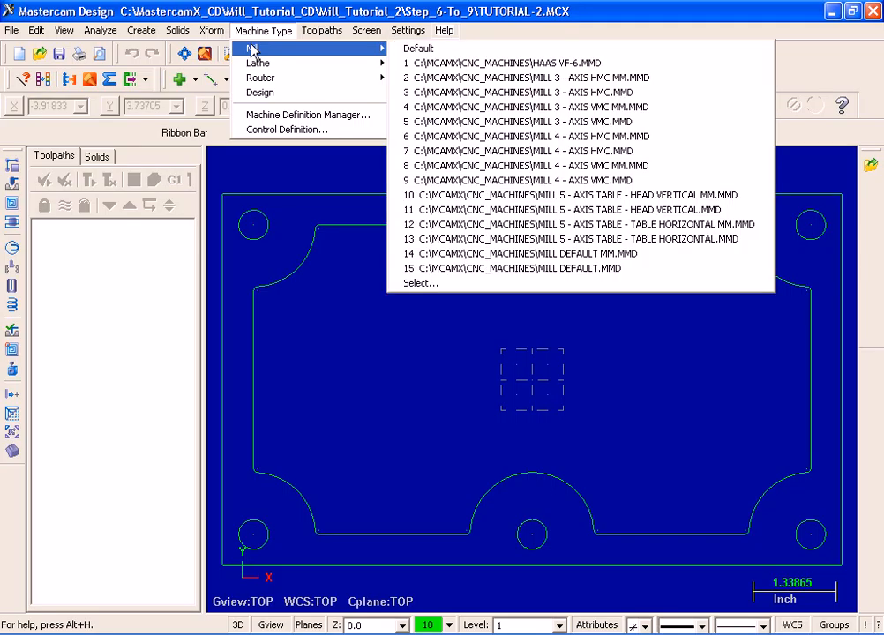
left_click(432, 50)
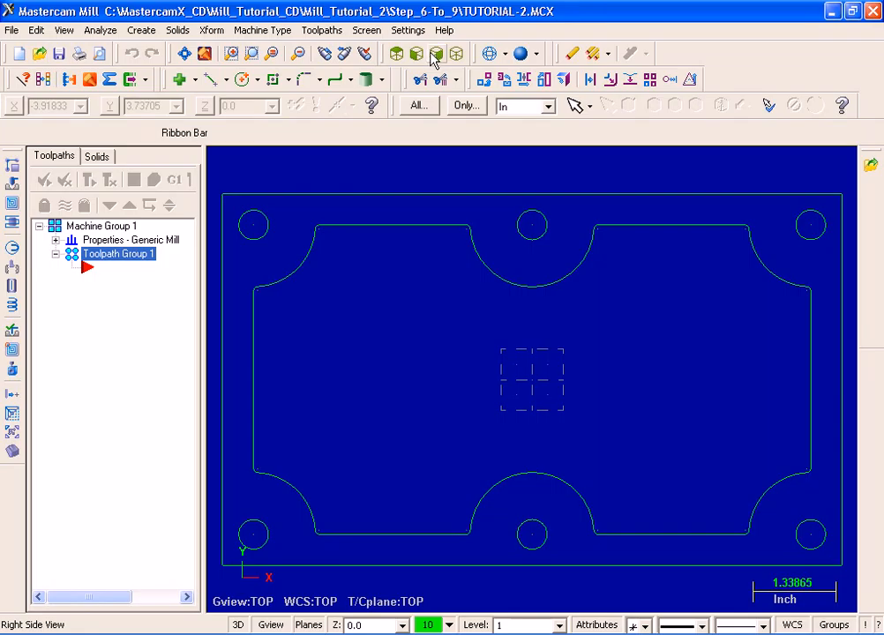
- Set the rectangular stock to Y 6.5, X 10.5 and Z 2.0, and enable its display with Fit screen
left_click(55, 241)
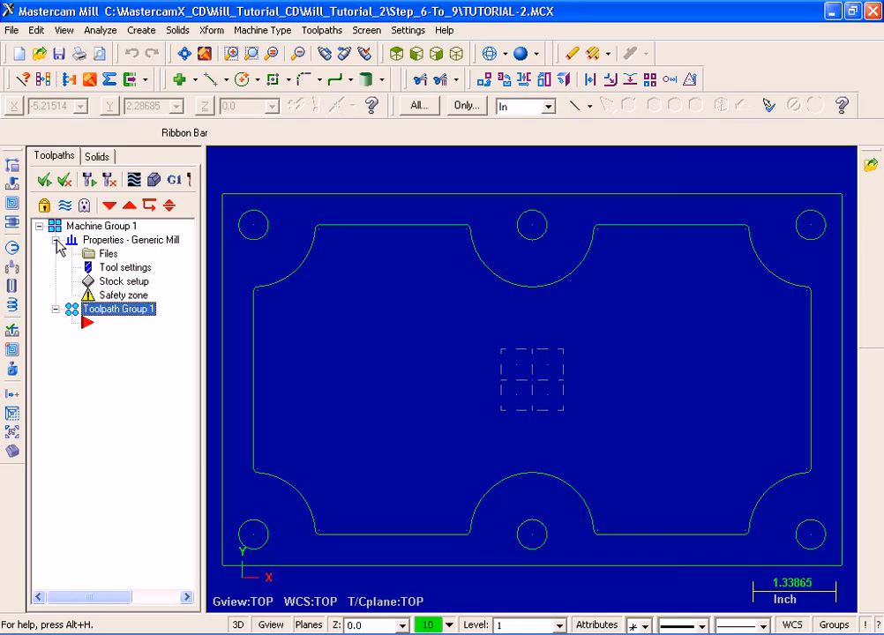
left_click(124, 283)
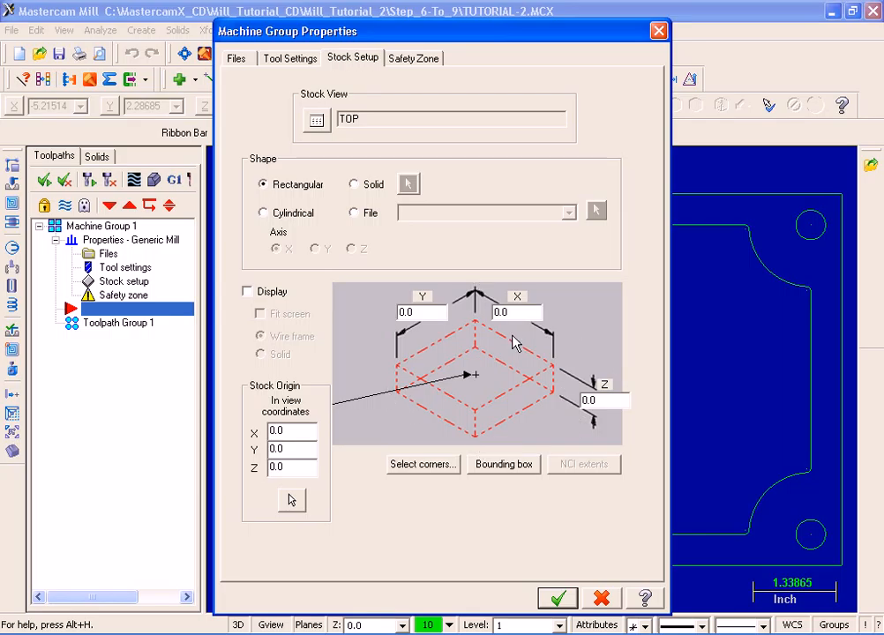
left_click_drag(433, 311, 375, 315)
type("6.5")
key("Tab")
type("10.5")
key("Tab")
type("2.0")
key("Tab")
key("Tab")
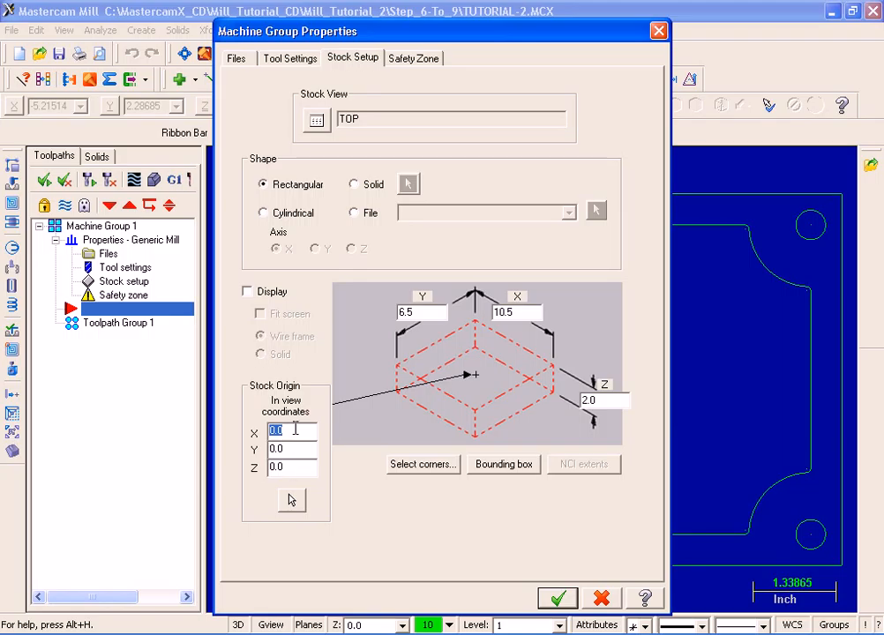
left_click(247, 292)
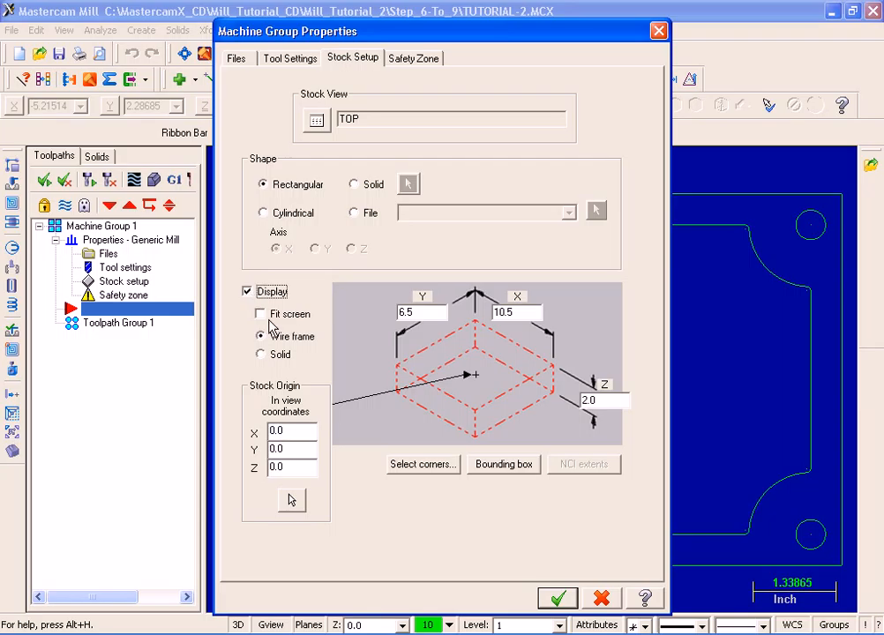
left_click(261, 315)
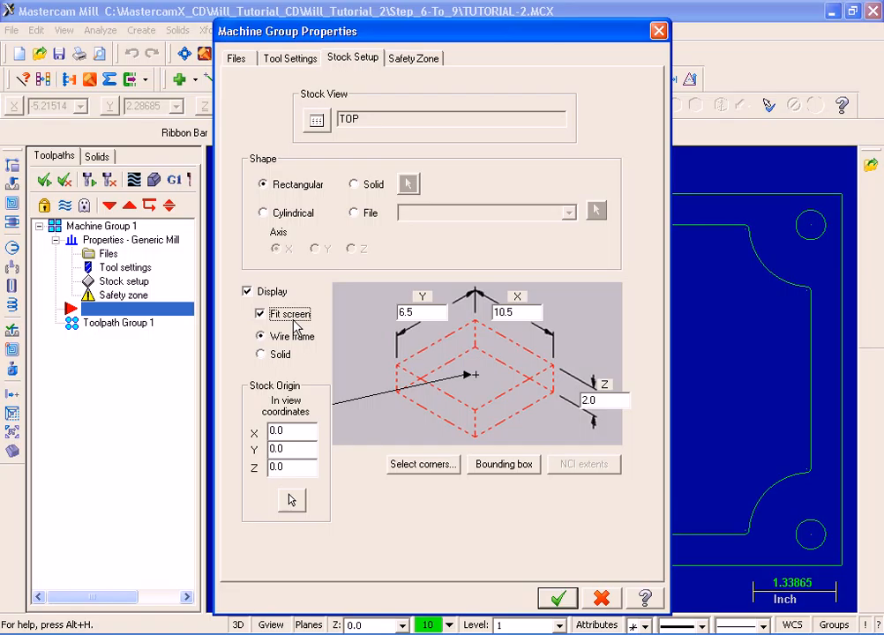
- In the machine group's tool settings, enable sequential tool number assignment and the warning about duplicate tool numbers
left_click(291, 59)
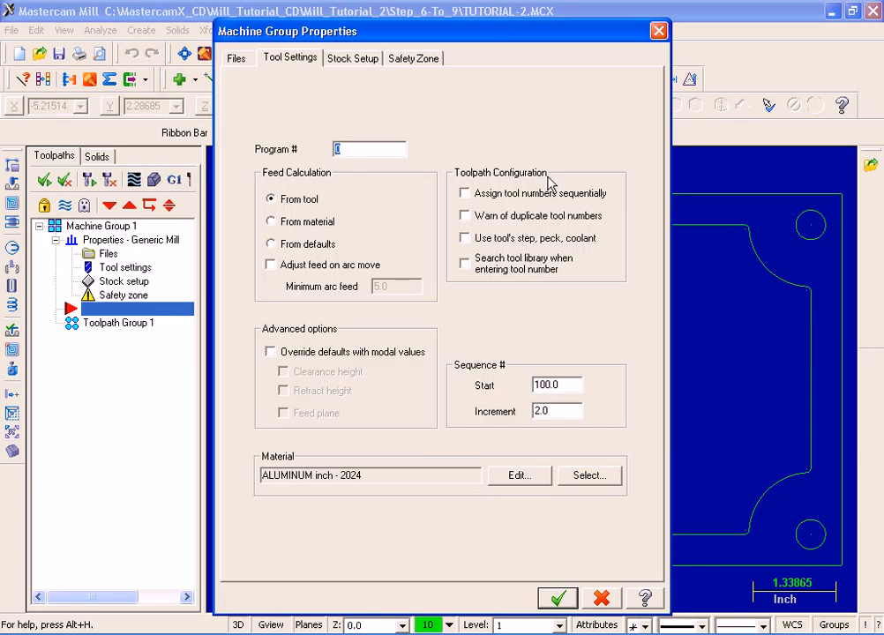
left_click(464, 193)
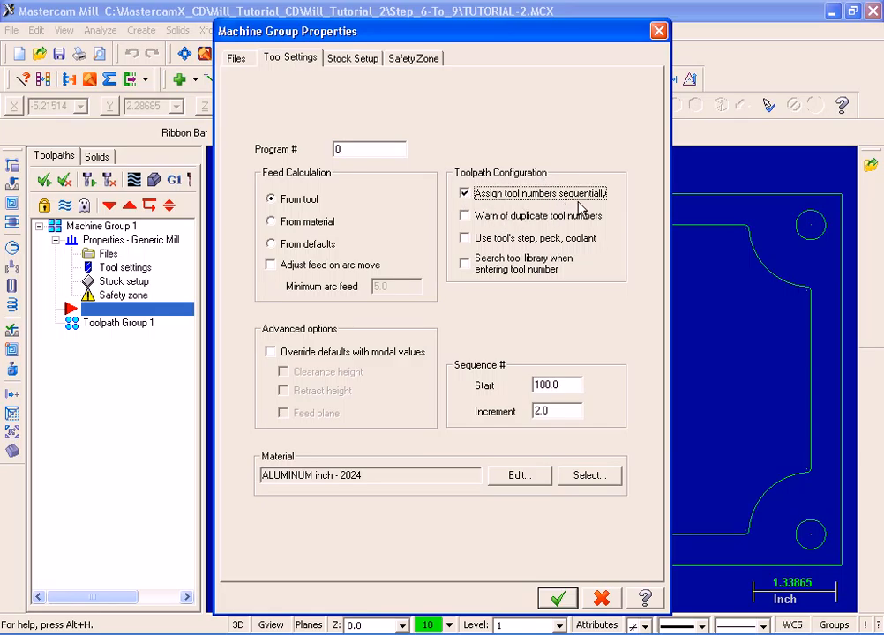
left_click(470, 216)
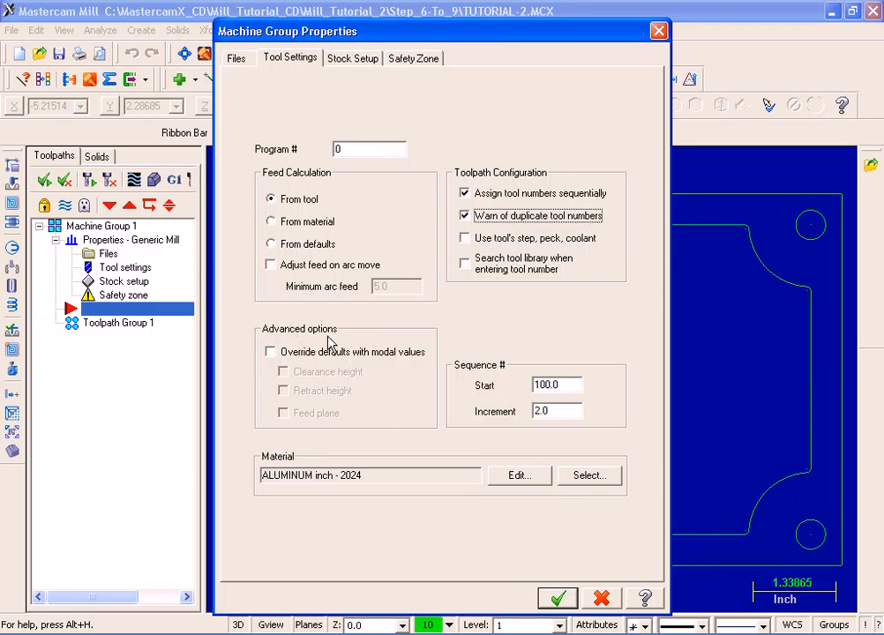
- Override the defaults with modal values for clearance height, retract height and feed plane
left_click(270, 351)
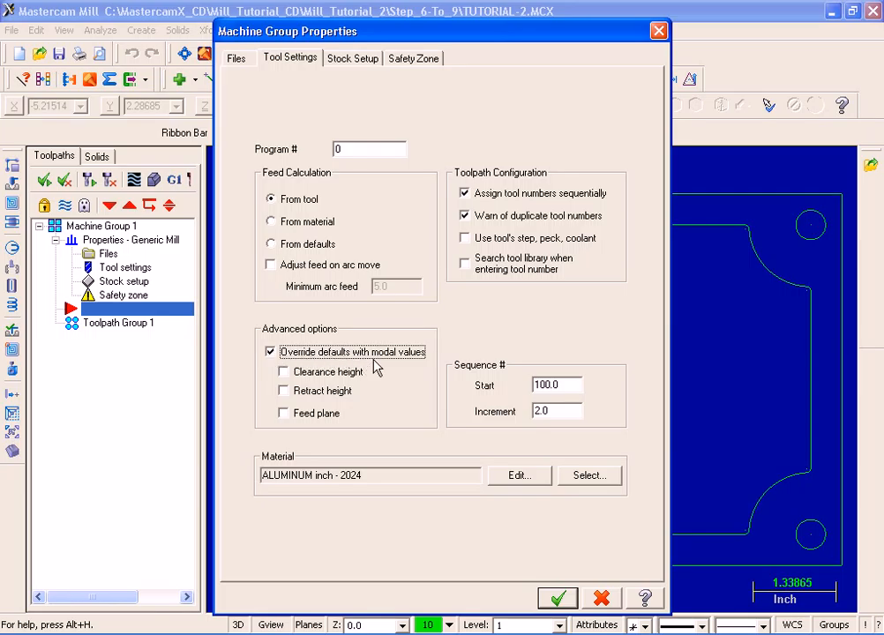
left_click(284, 372)
left_click(284, 391)
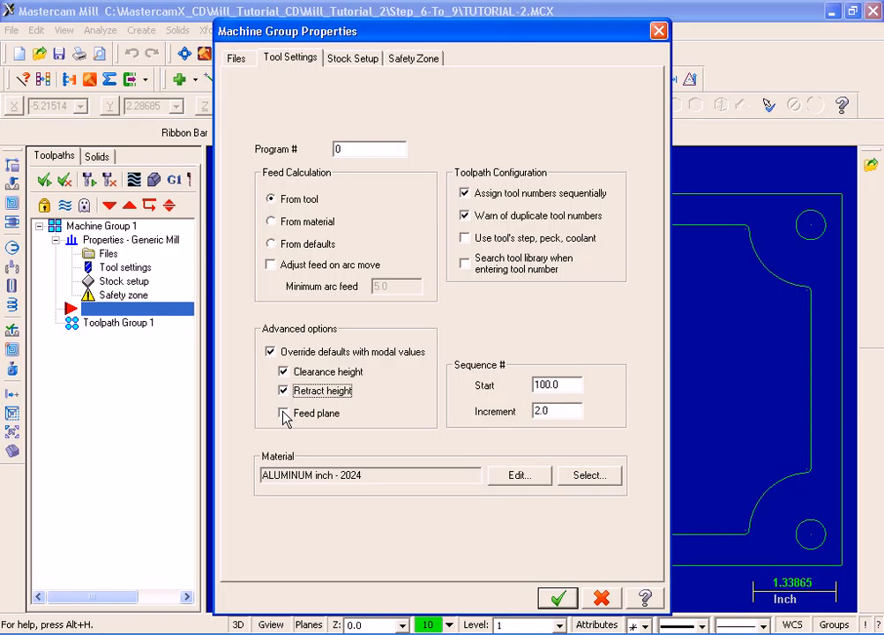
left_click(283, 412)
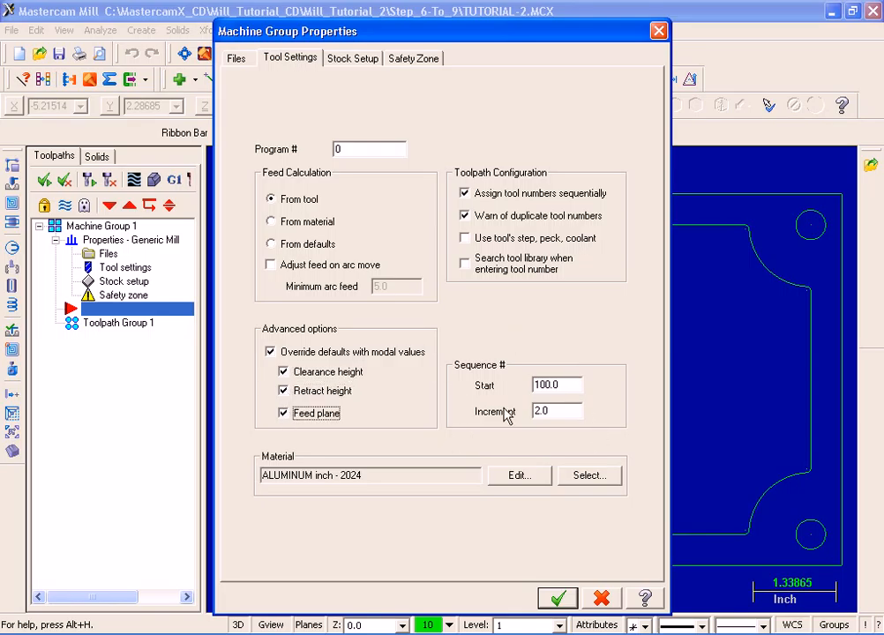
- Set the sequence number start to 1 and the increment to 1, and accept the machine group properties
left_click_drag(562, 384, 505, 385)
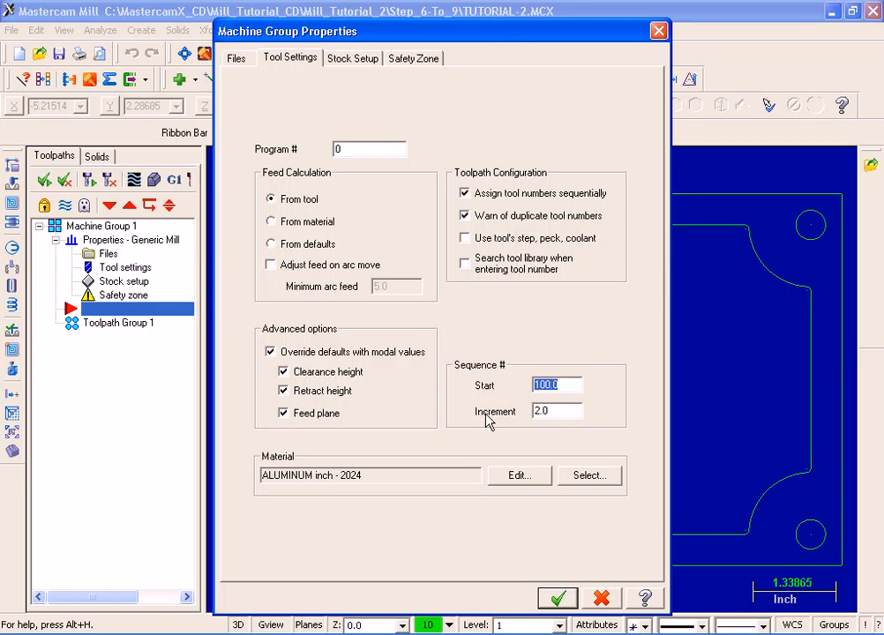
type("1")
key("Return")
left_click_drag(558, 412, 520, 413)
type("1")
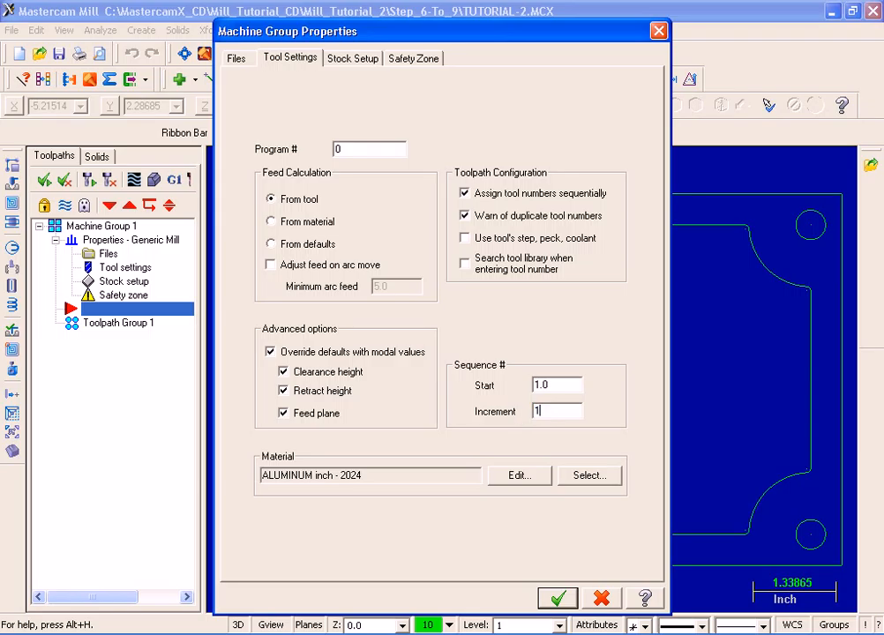
key("Return")
left_click(564, 603)
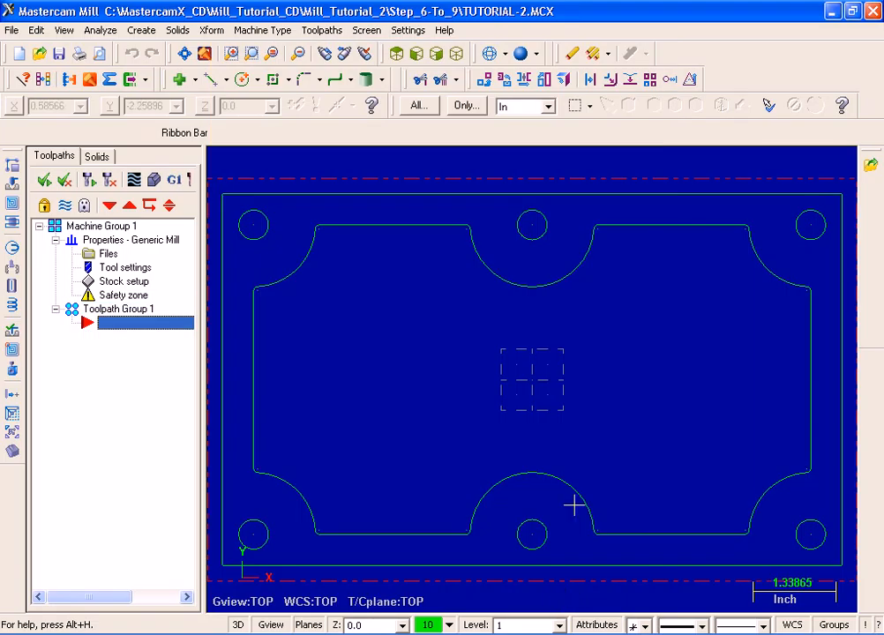
- Examine the stock boundary in a fitted isometric view, and return to the top view fitted to the screen
left_click(456, 55)
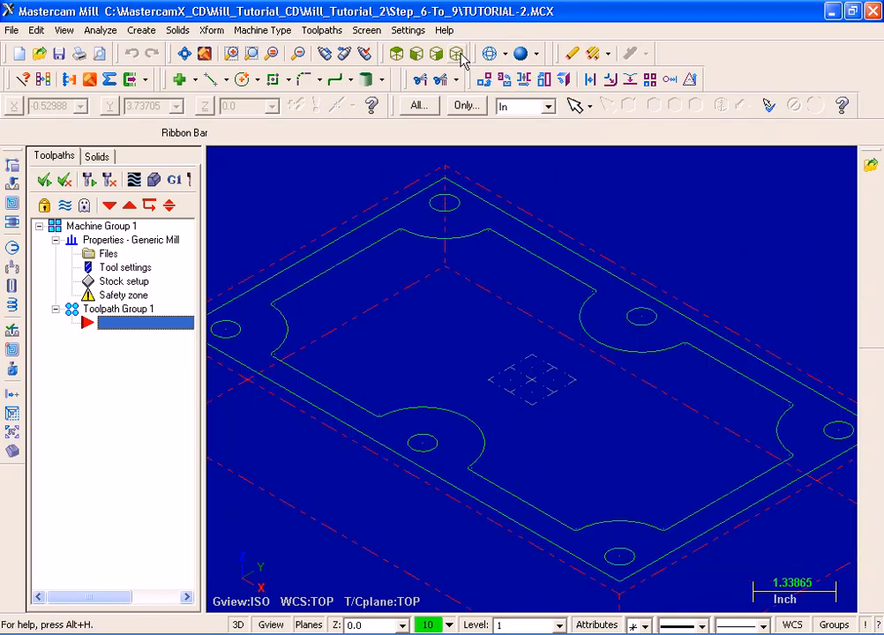
left_click(183, 54)
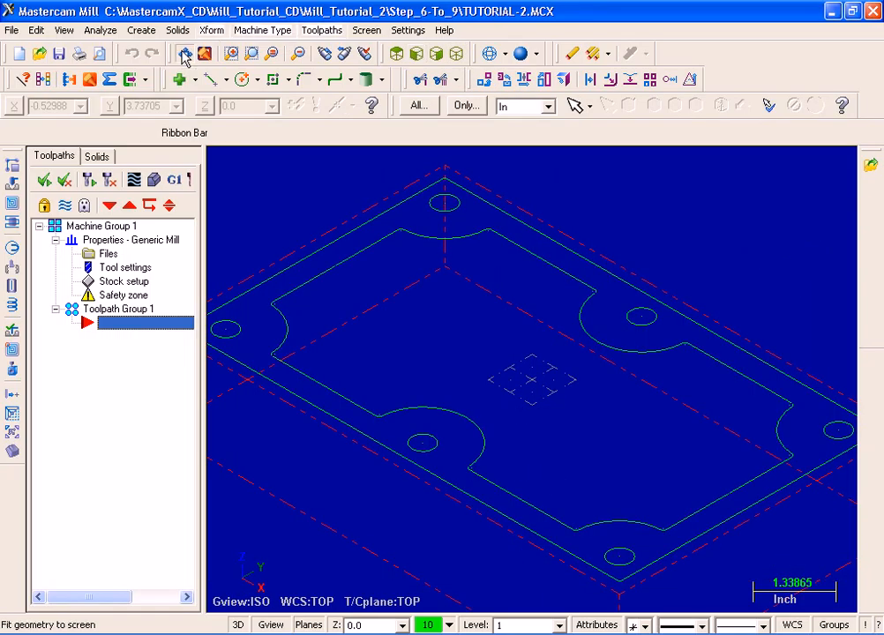
left_click(183, 54)
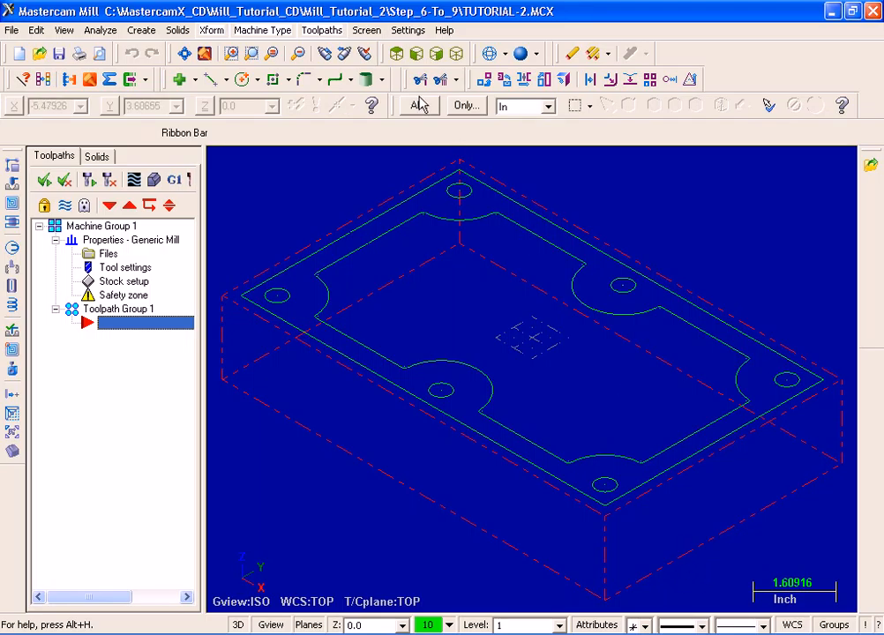
left_click(397, 55)
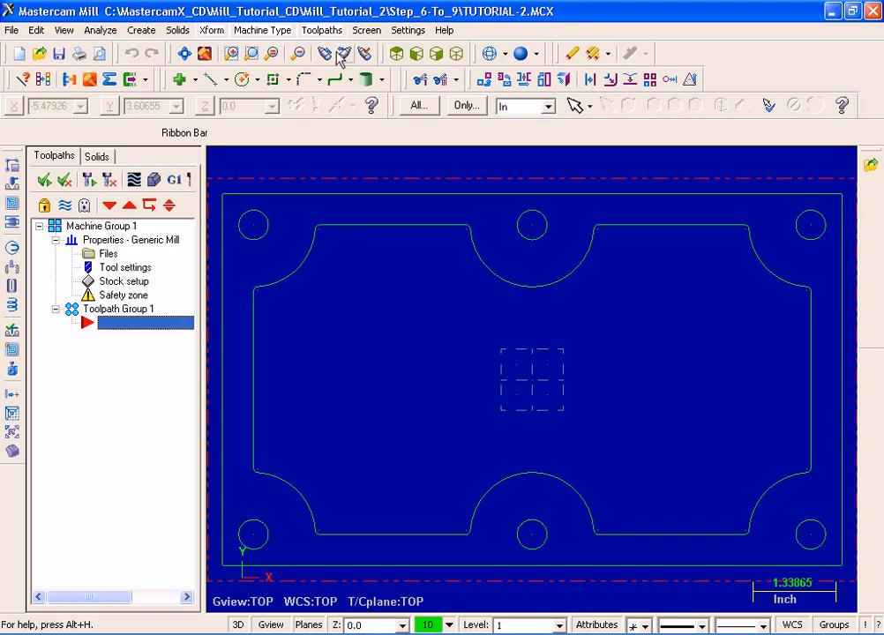
left_click(189, 53)
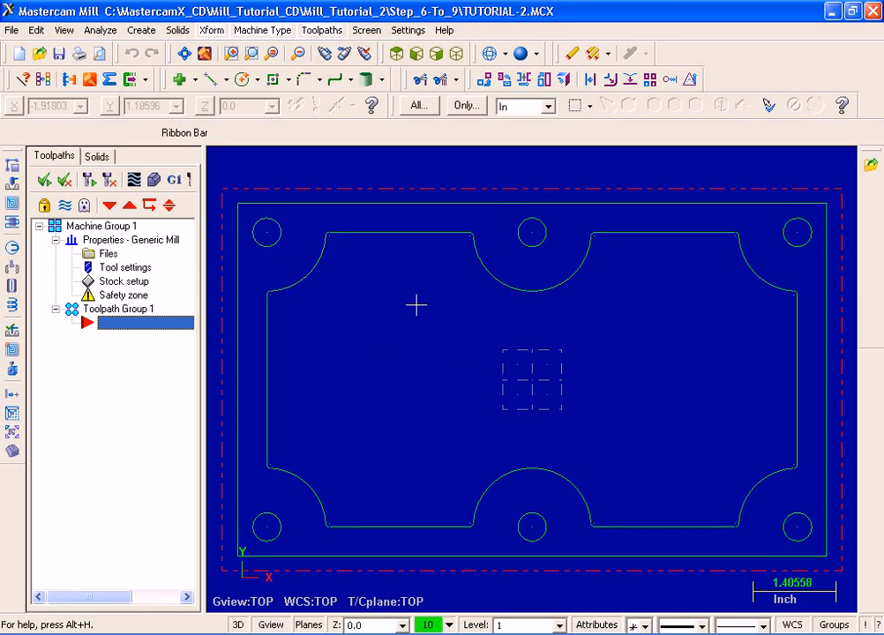
- Create a drill toolpath on the six bolt holes, masking on the upper-left circle's arc size to pick the points
left_click(338, 33)
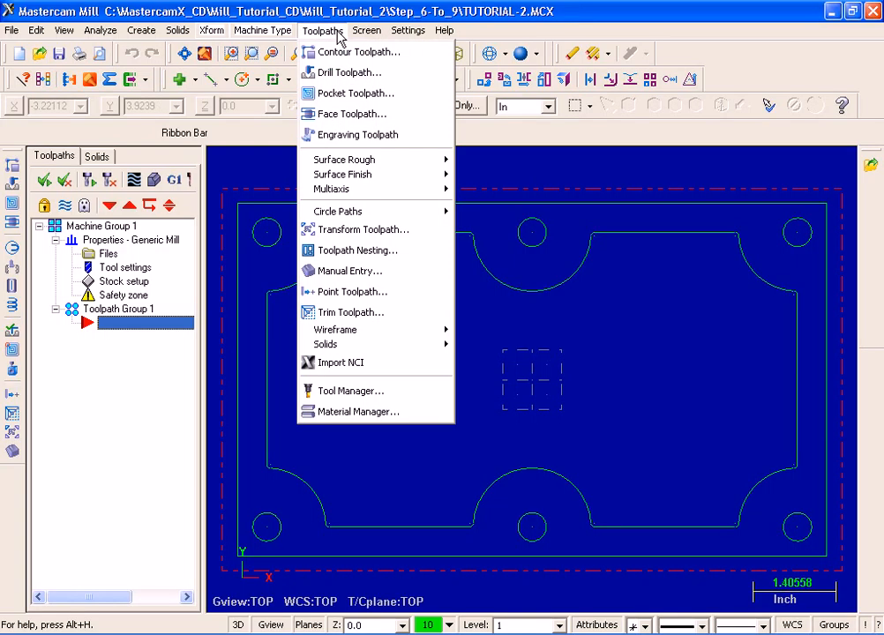
left_click(371, 77)
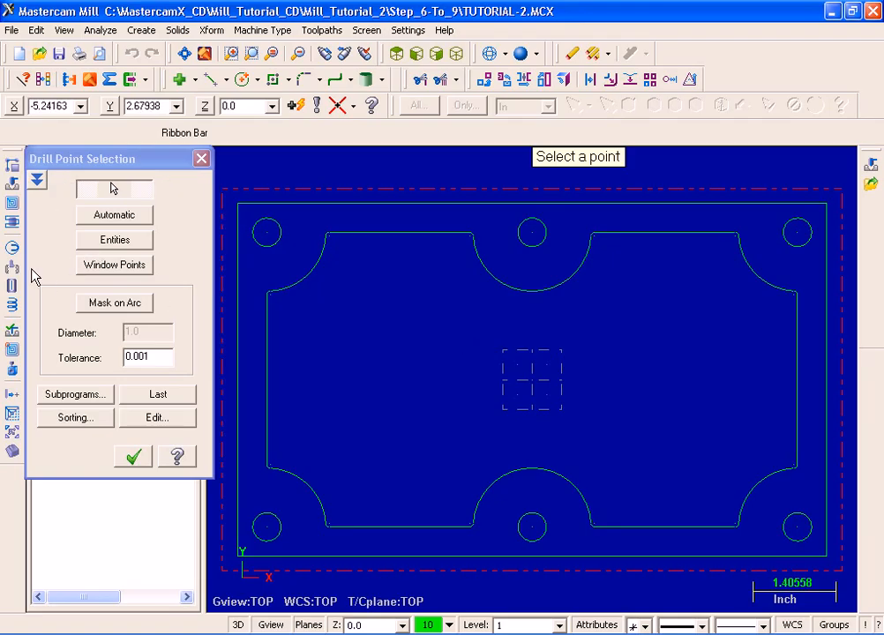
left_click(142, 309)
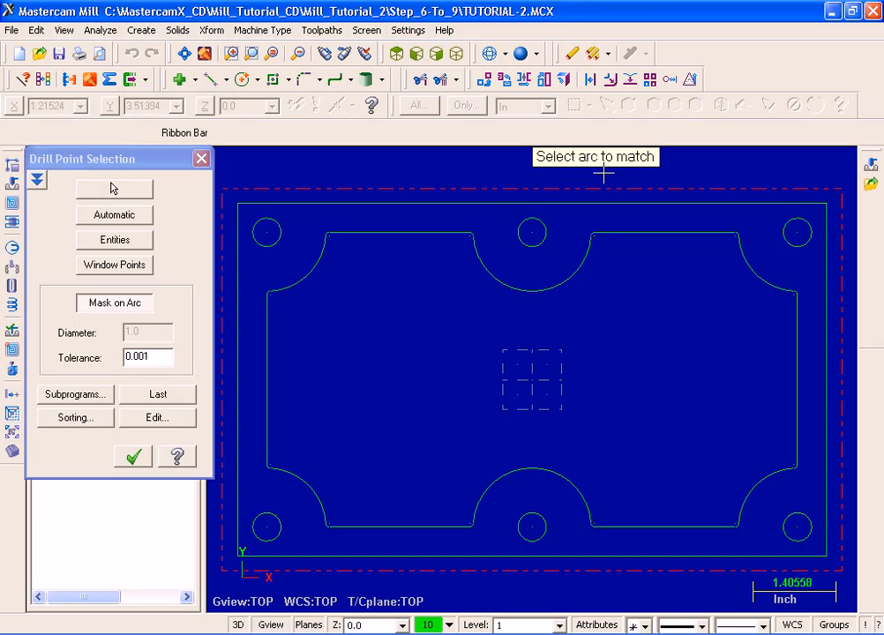
left_click(286, 232)
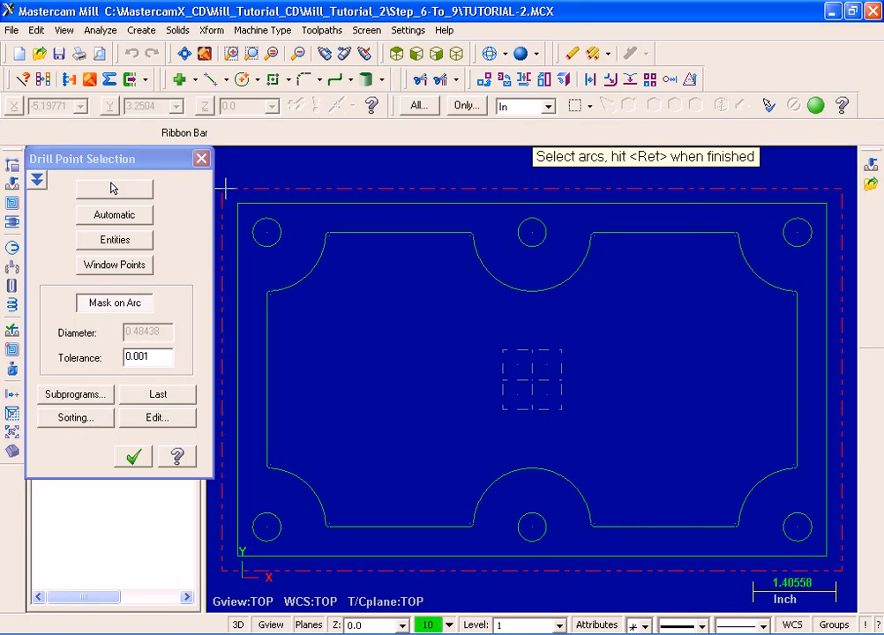
left_click_drag(227, 188, 838, 571)
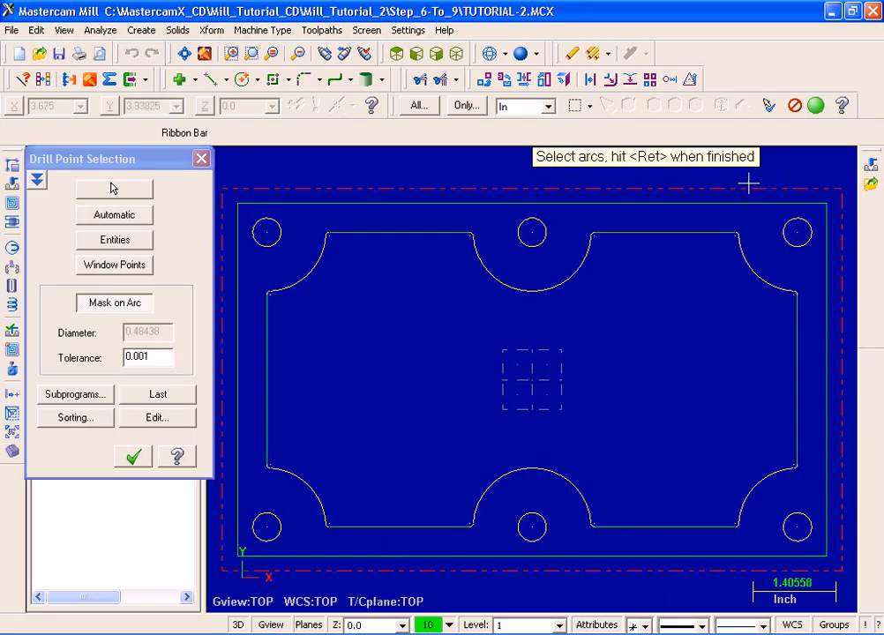
left_click(816, 107)
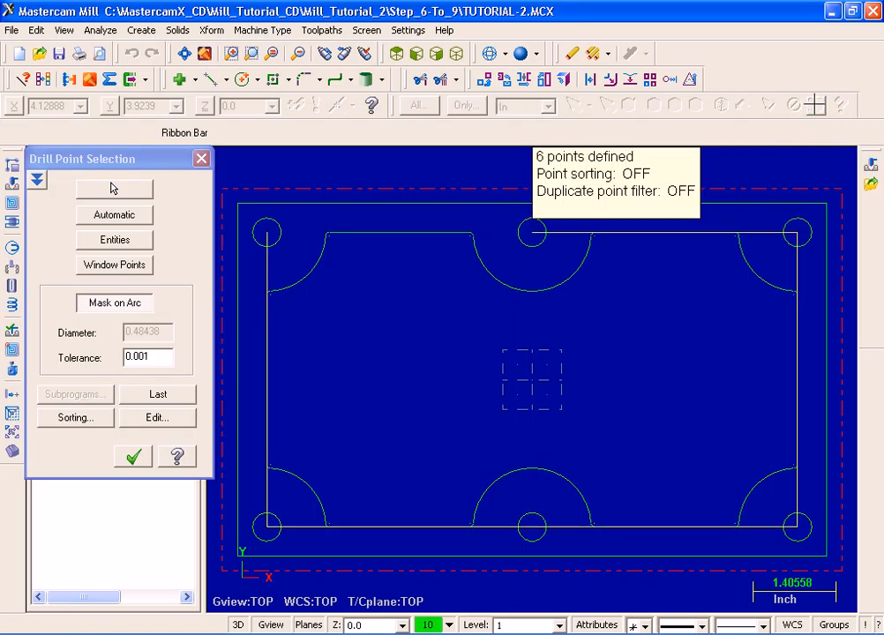
left_click(150, 457)
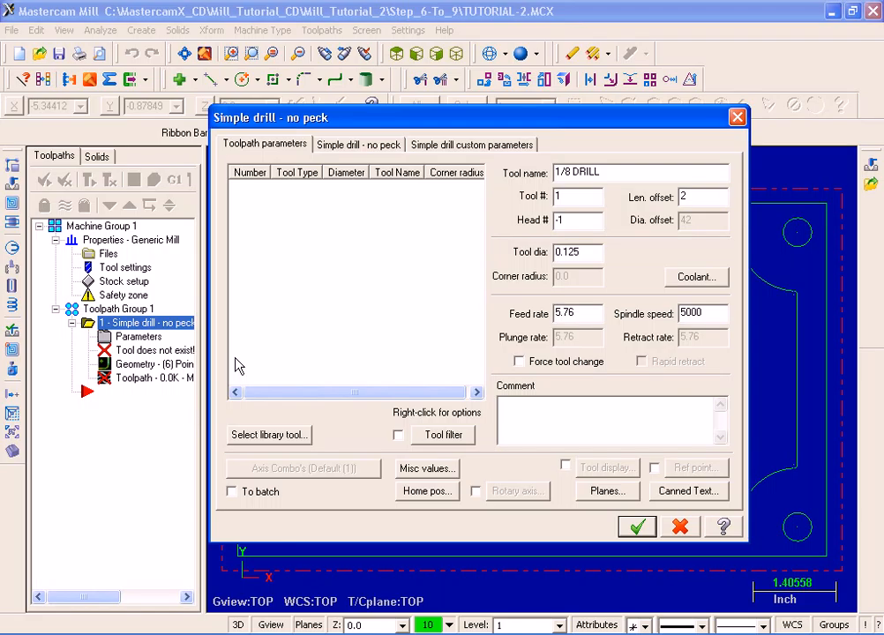
- Filter the MILL_INCH tool library to spot drills only and select the 3/4 SPOTDRILL for the drill operation
left_click(255, 441)
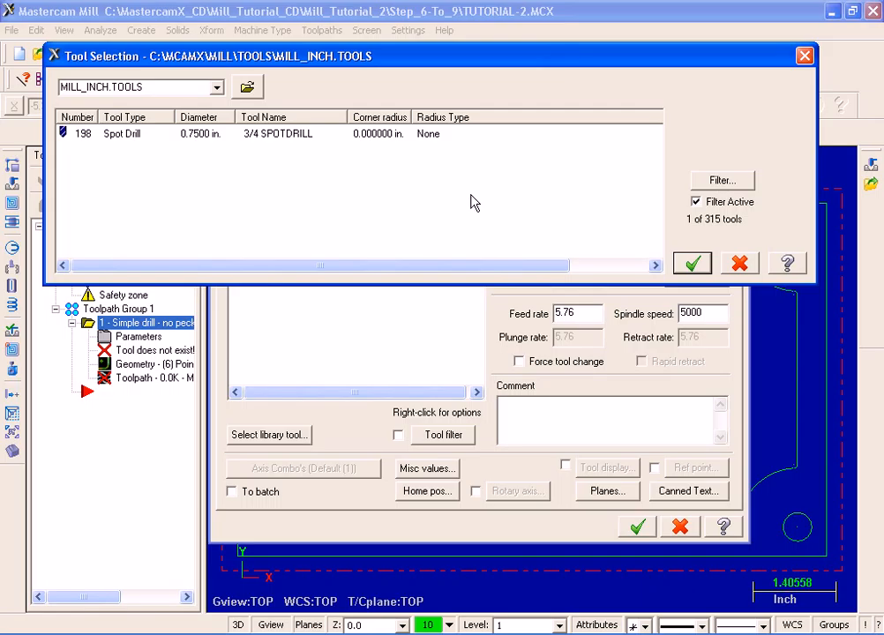
left_click(721, 181)
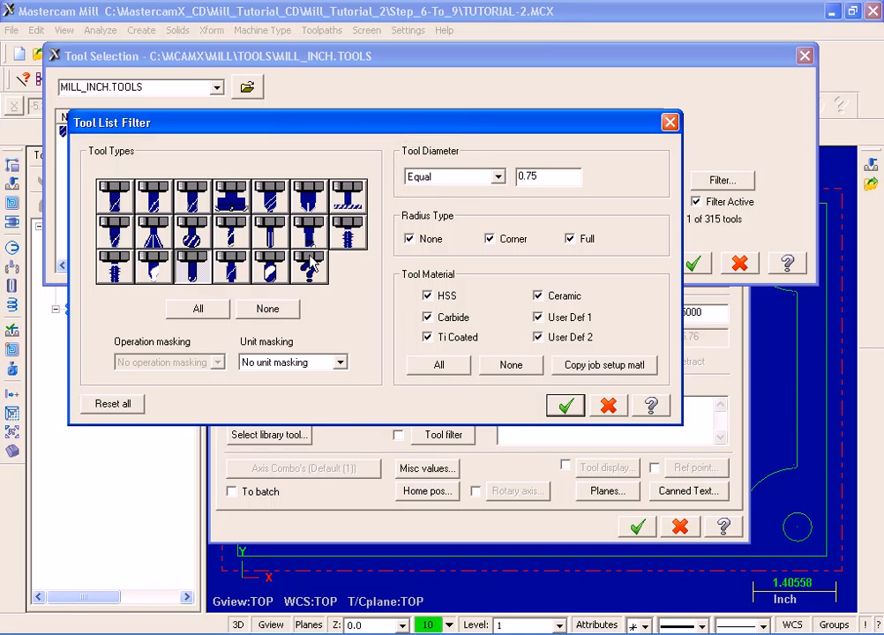
left_click(284, 312)
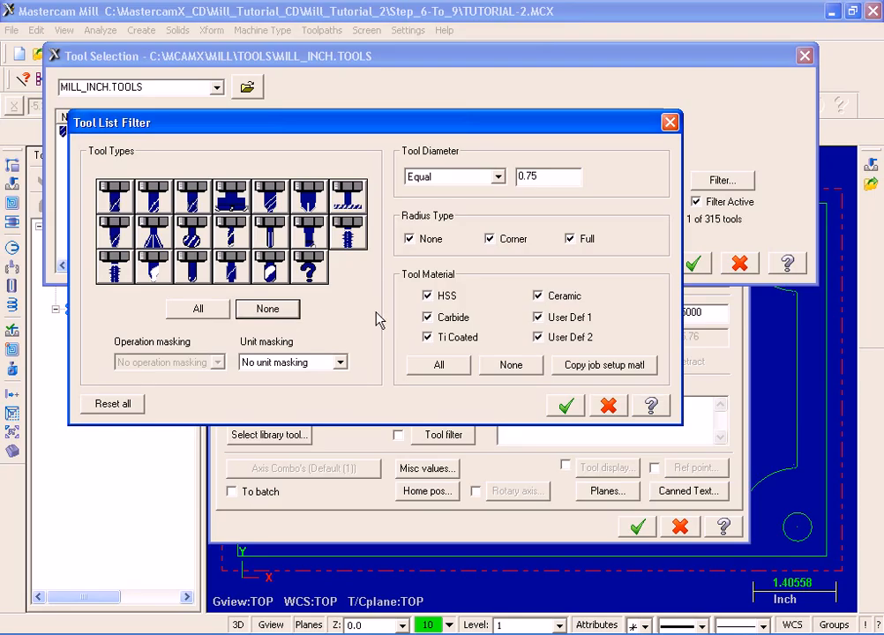
left_click(207, 270)
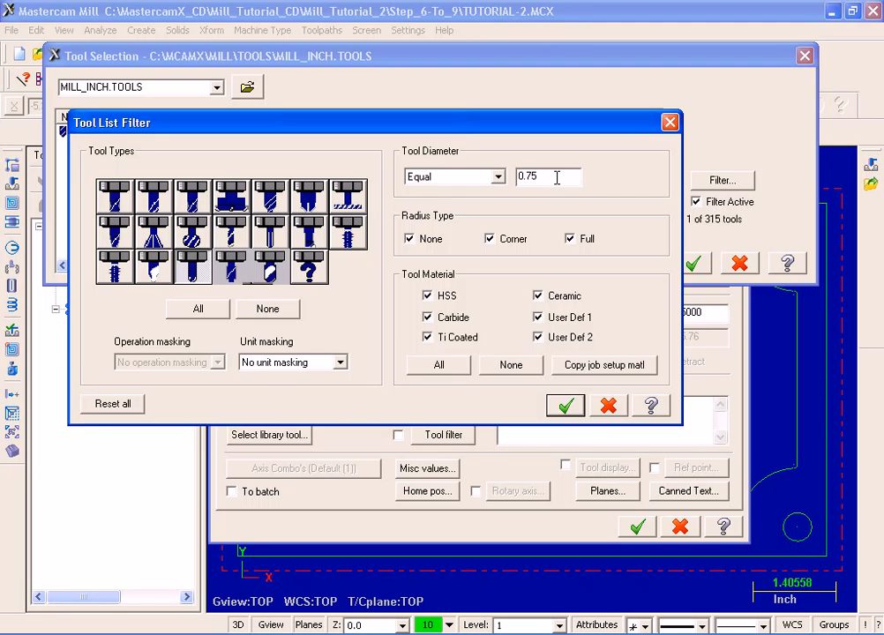
left_click(566, 406)
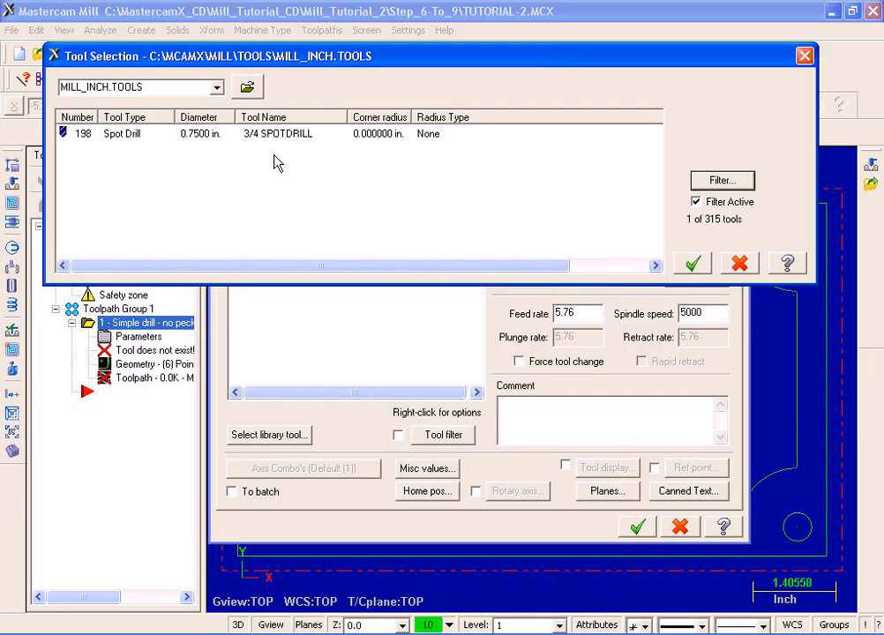
left_click(292, 137)
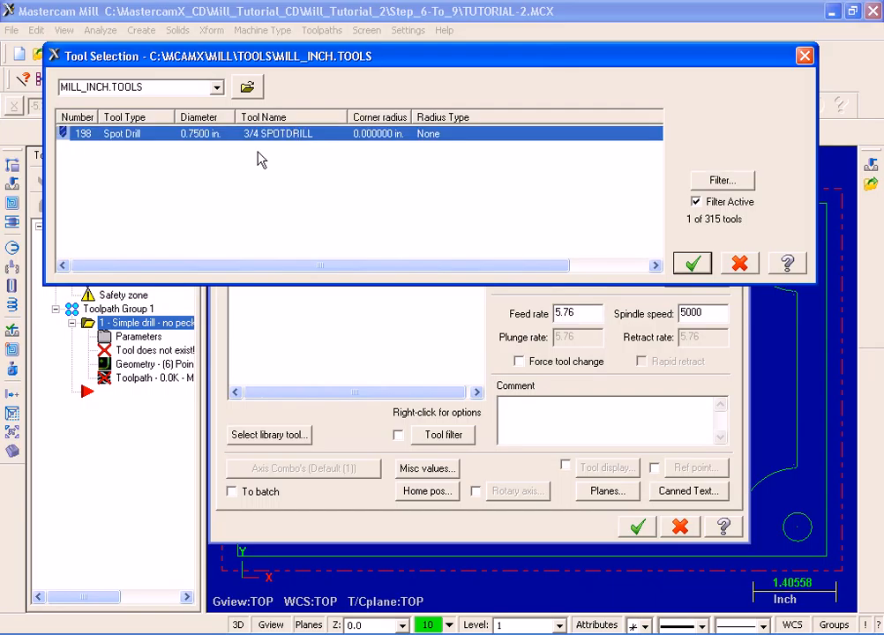
left_click(692, 263)
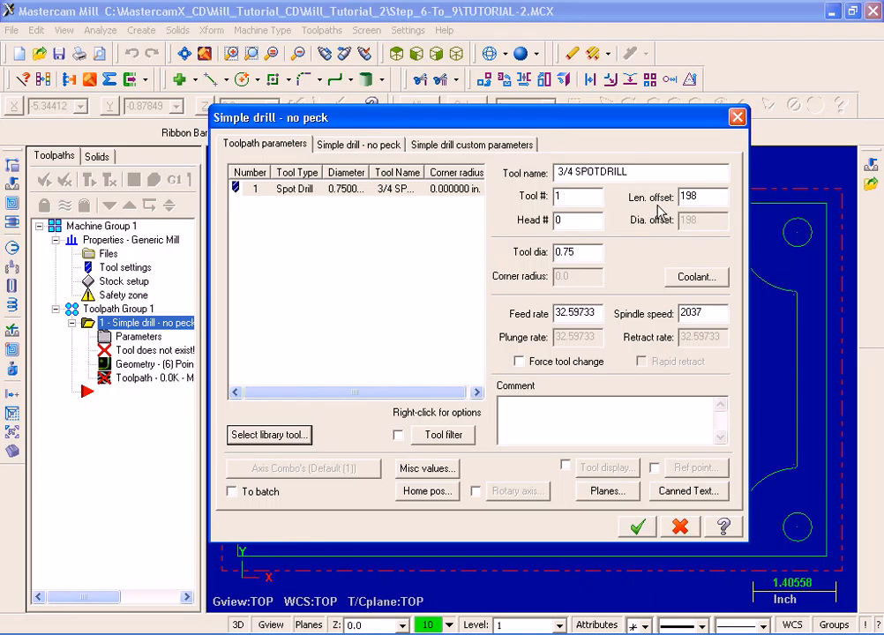
- Set the spot drill's length offset to 1 and add the comment "Spot drilling all 6 holes"
double_click(705, 195)
type("1")
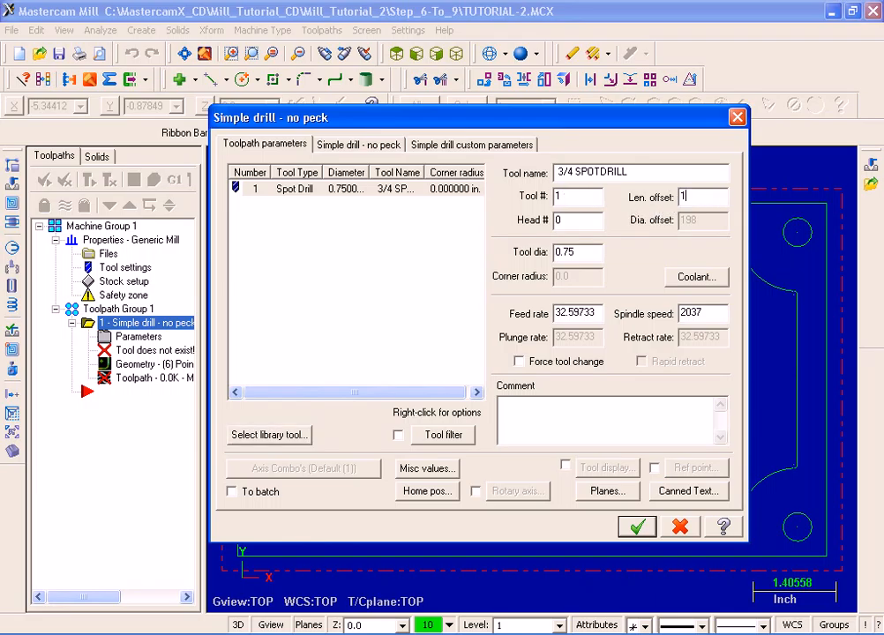
double_click(684, 196)
left_click(515, 403)
type("Spot drilling all 6 holes")
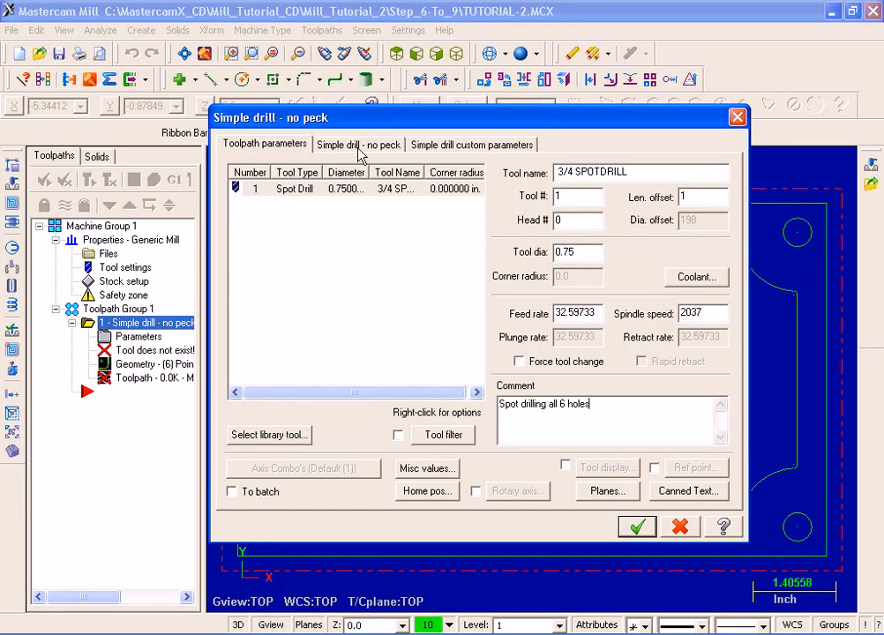
- Enable the 2.0 clearance, overwrite the depth using the depth calculator with a 0.625 finish diameter, and accept the drill parameters
left_click(385, 145)
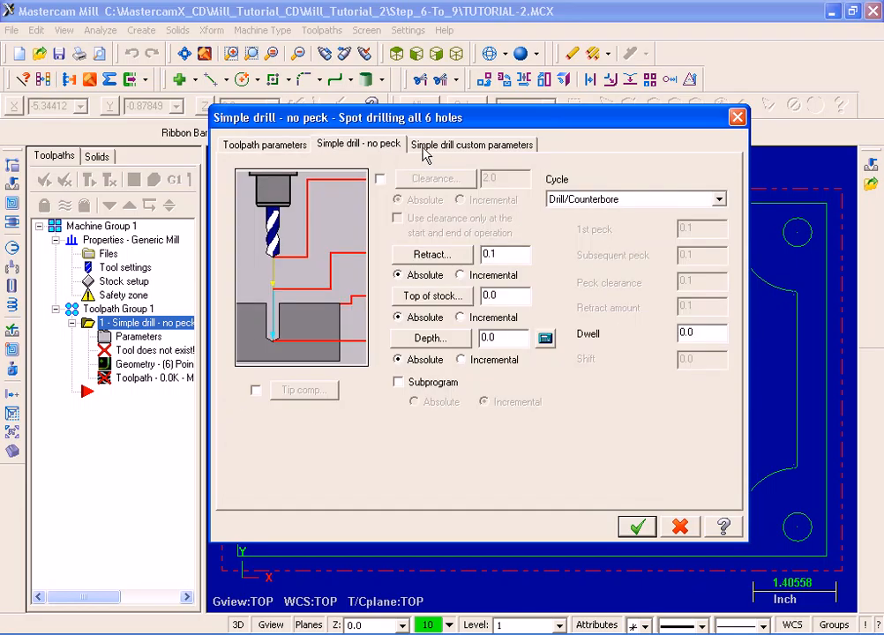
left_click(380, 180)
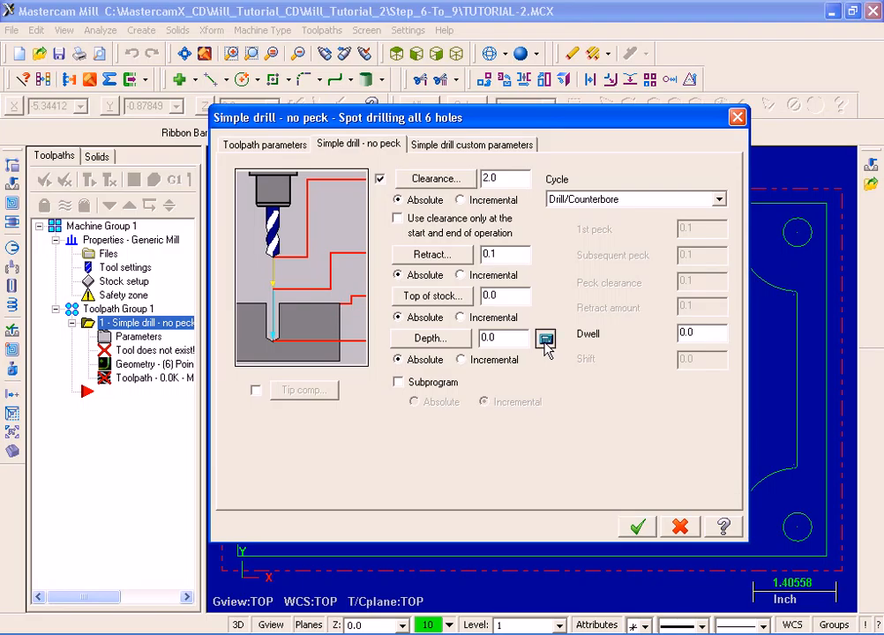
left_click(544, 340)
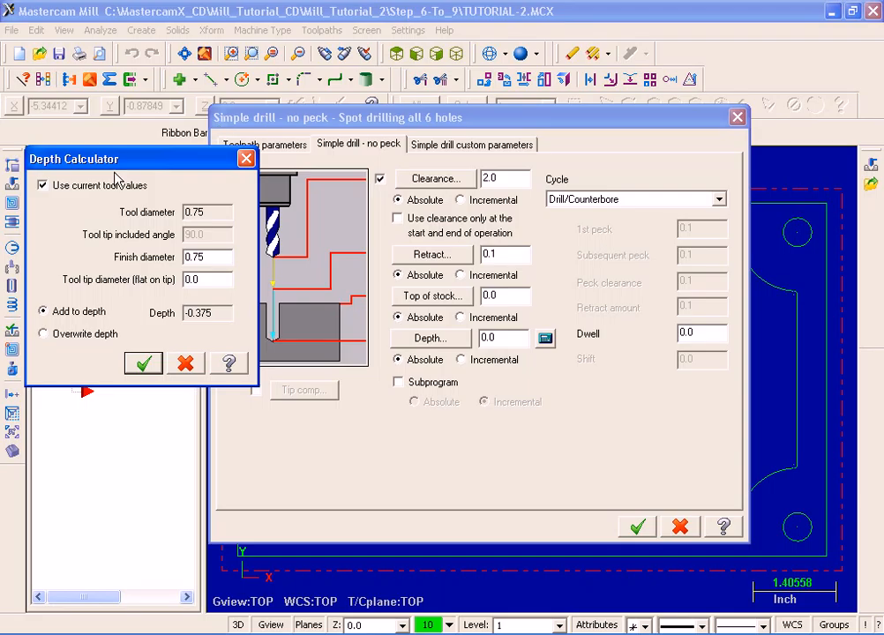
double_click(222, 258)
type("0.625")
left_click(111, 338)
left_click(144, 364)
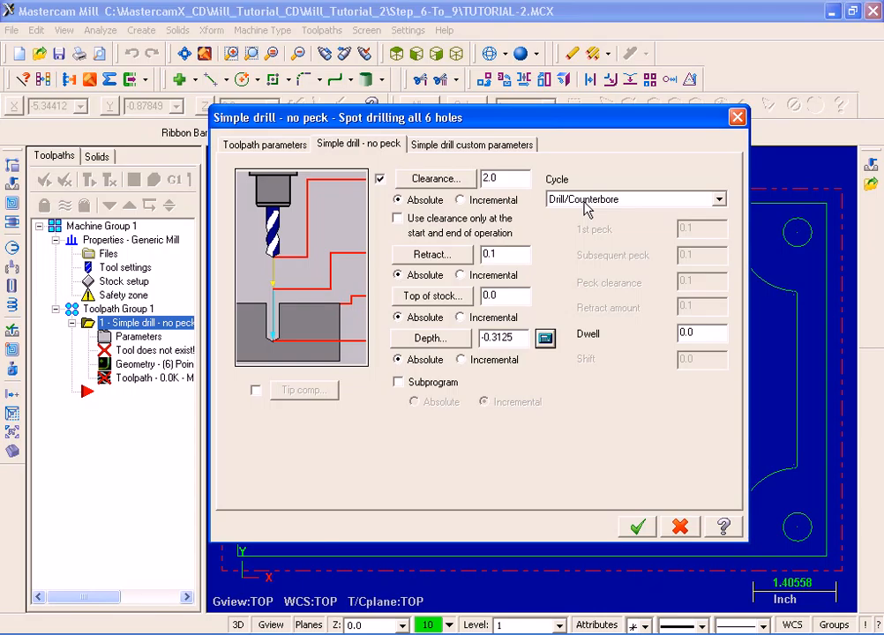
left_click(637, 529)
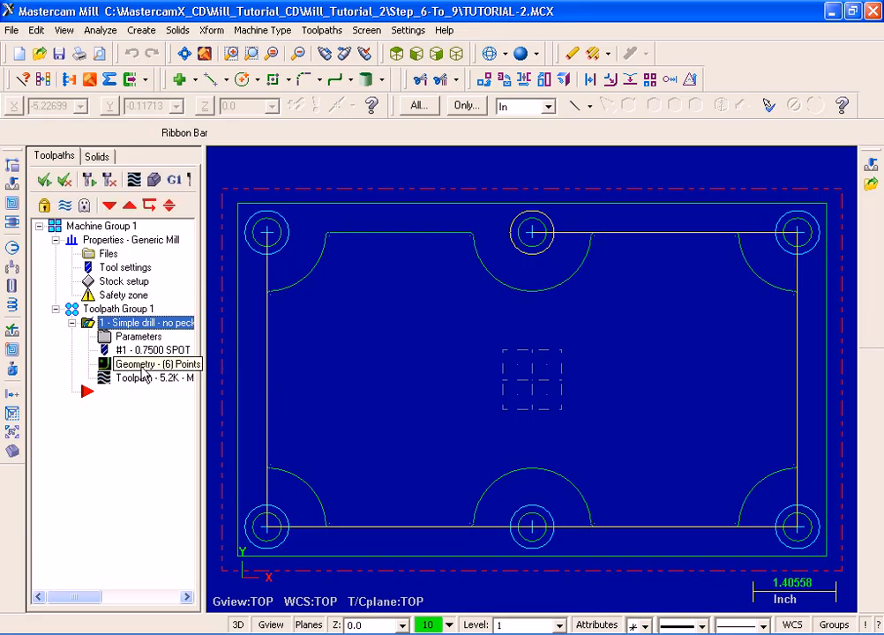
- Sort the drill points with the point-to-point 2D method starting at the upper-left hole, and regenerate the toolpath
left_click(104, 363)
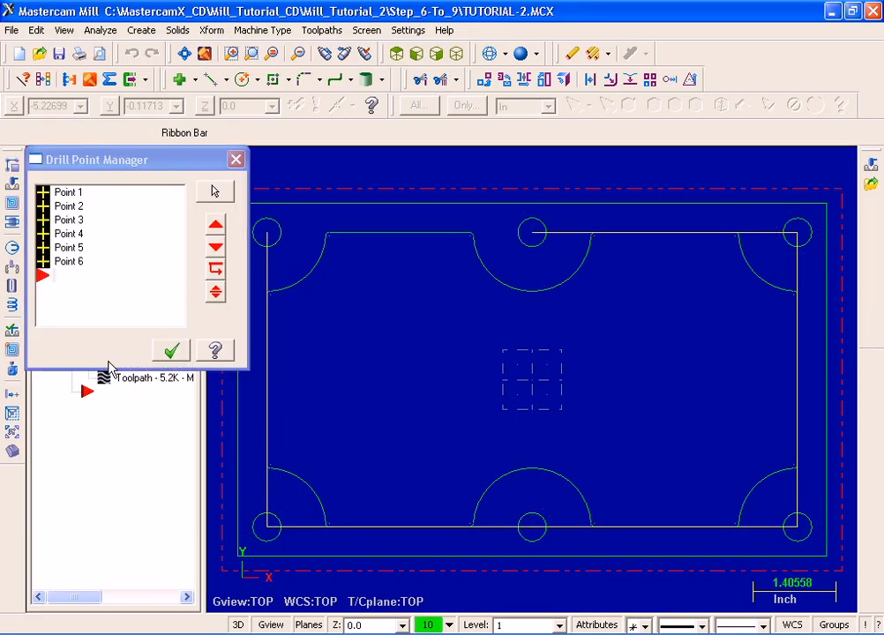
right_click(113, 286)
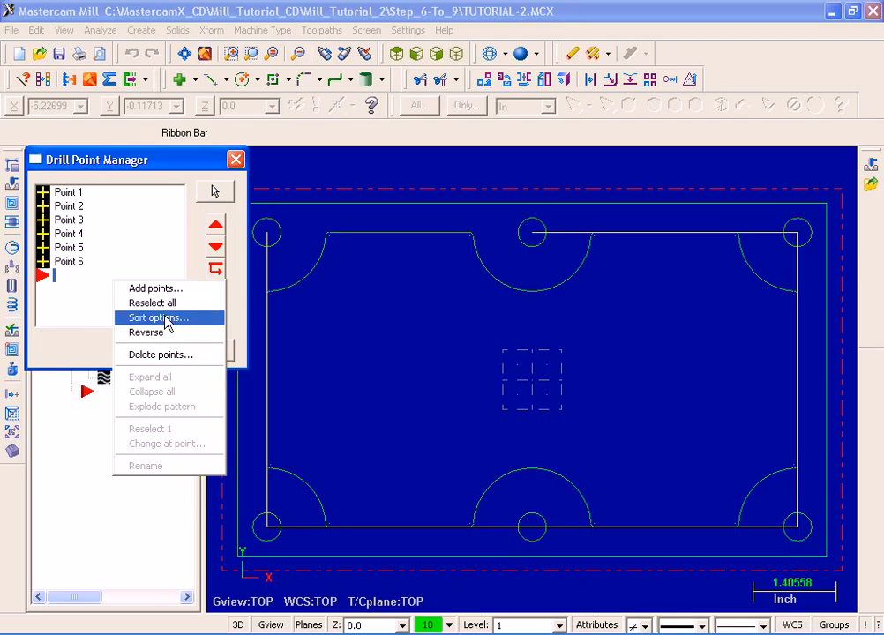
left_click(167, 319)
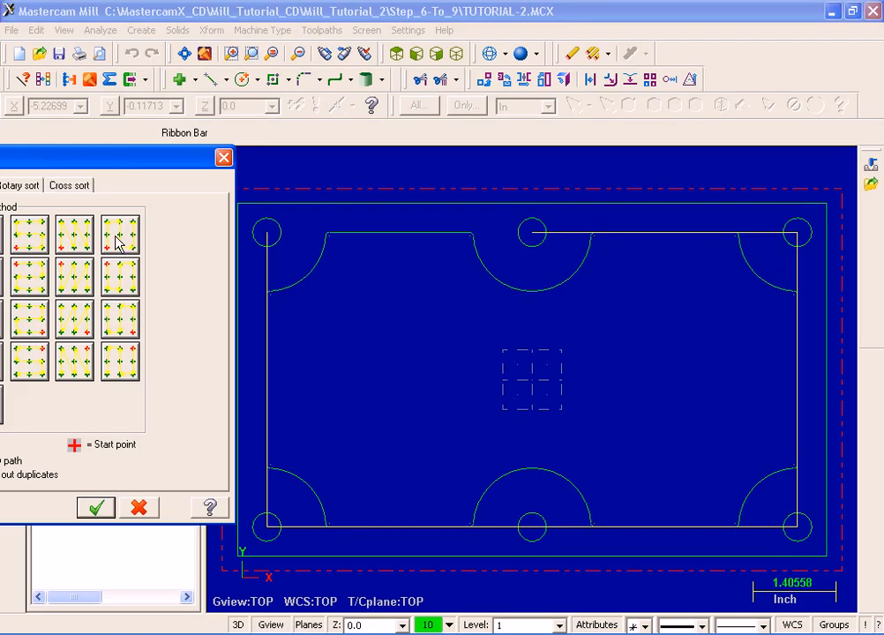
left_click_drag(110, 164, 215, 155)
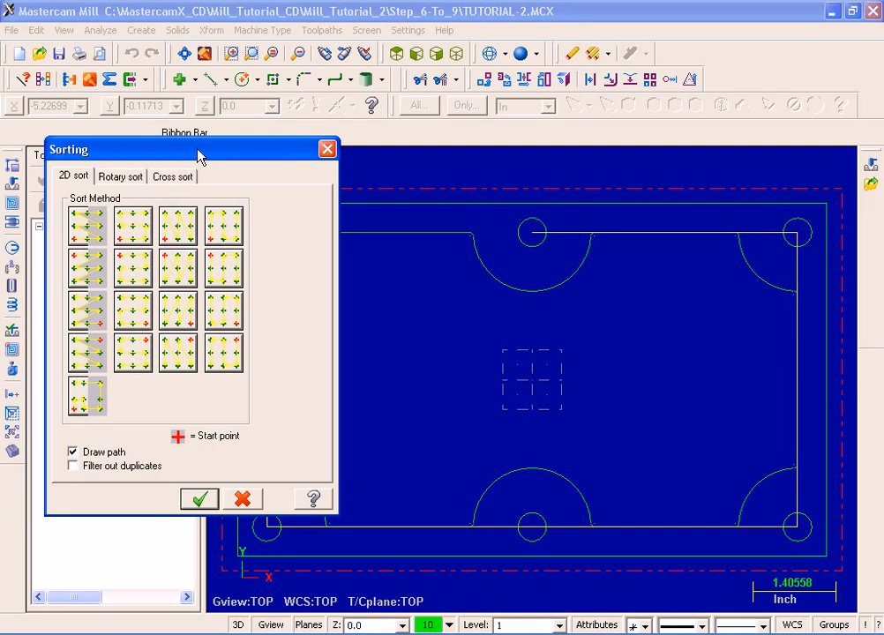
left_click(97, 401)
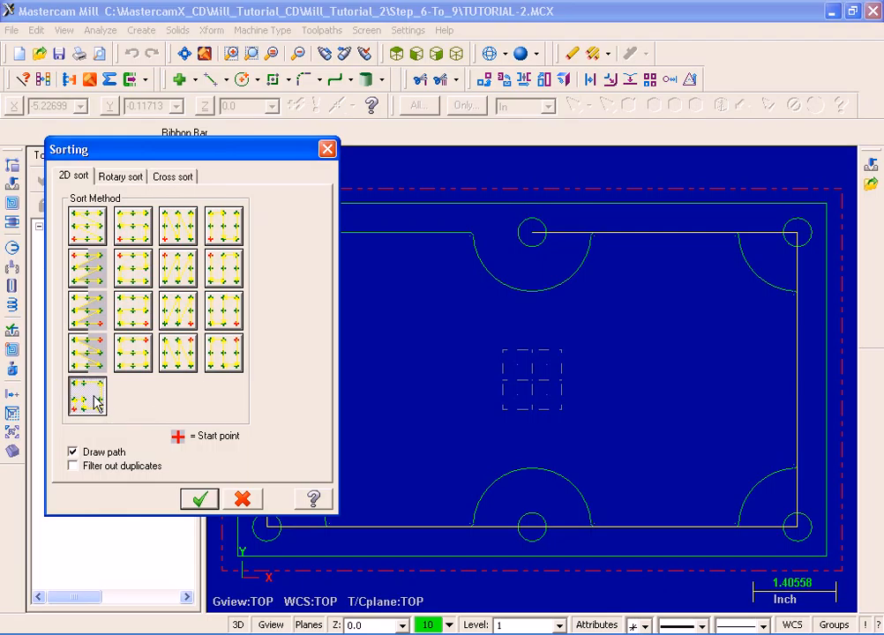
left_click_drag(198, 147, 681, 61)
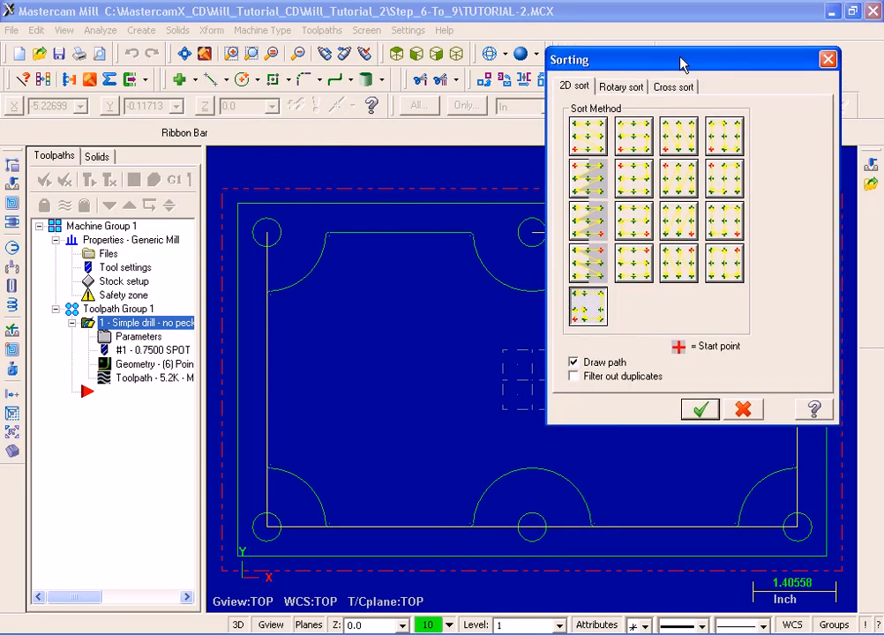
left_click(699, 409)
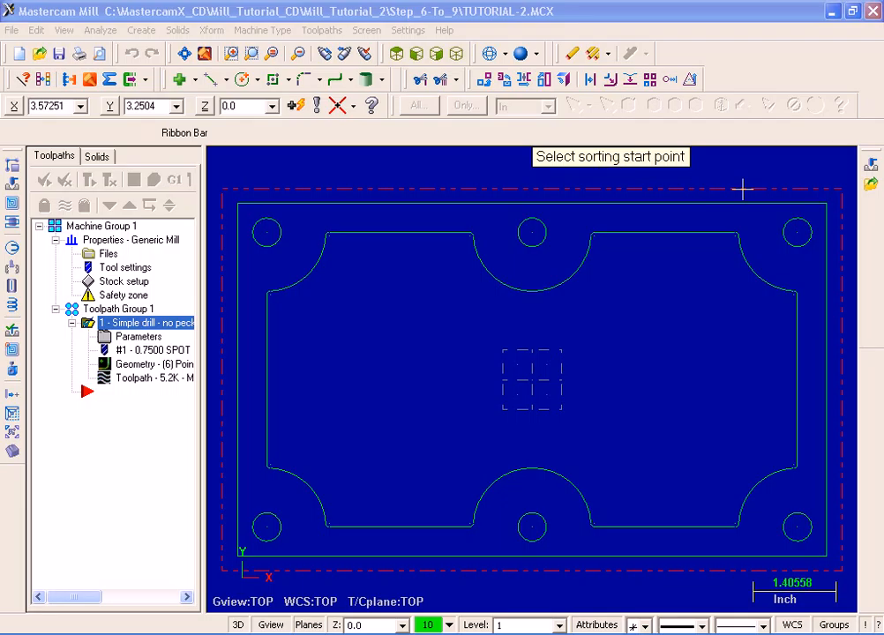
left_click(266, 231)
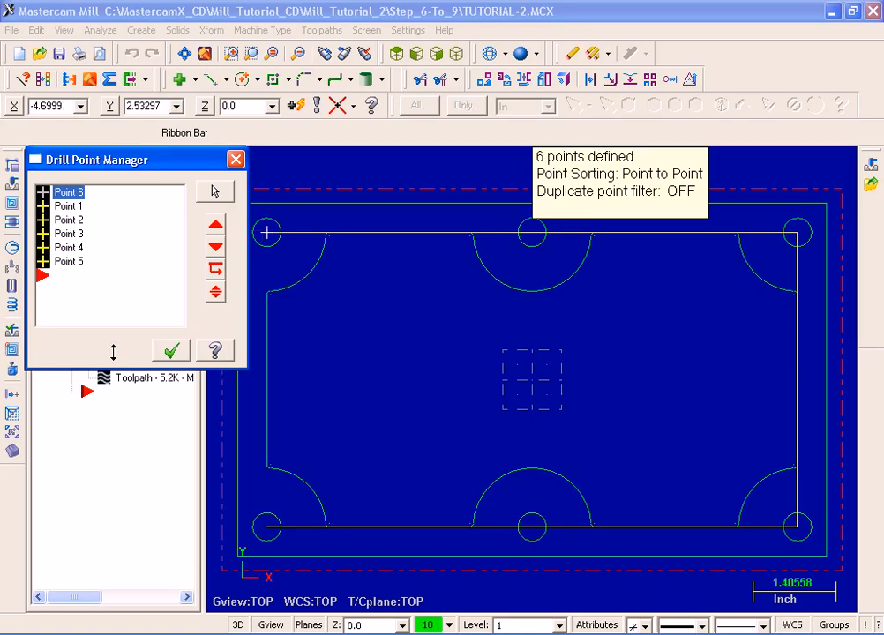
left_click(169, 352)
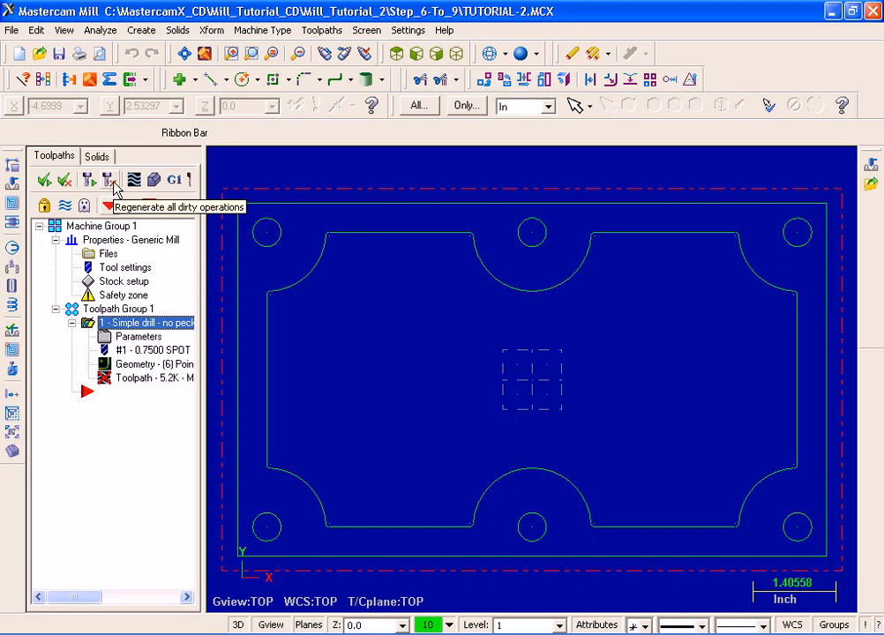
left_click(110, 181)
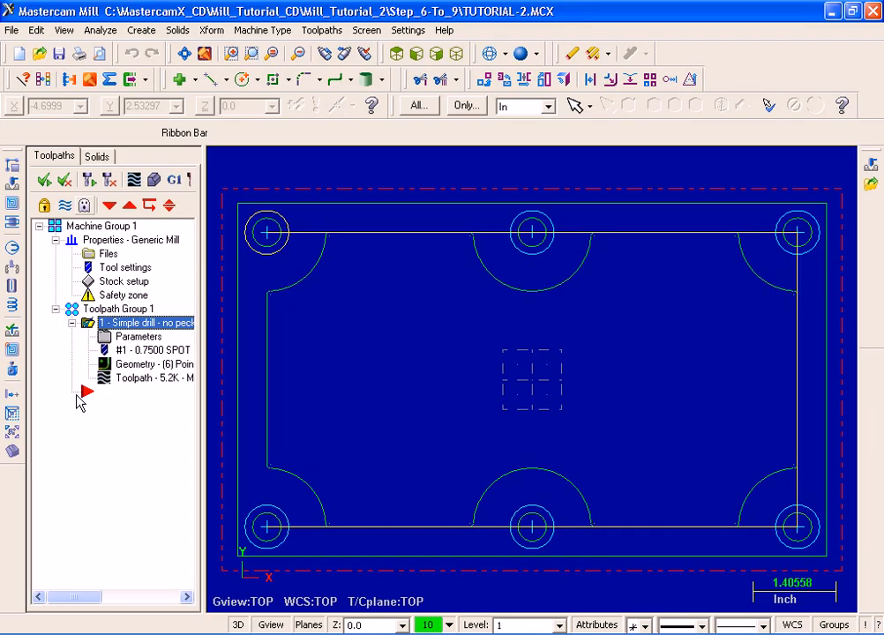
- Duplicate the spot drilling operation by copying and pasting it within the same toolpath group
right_click(109, 441)
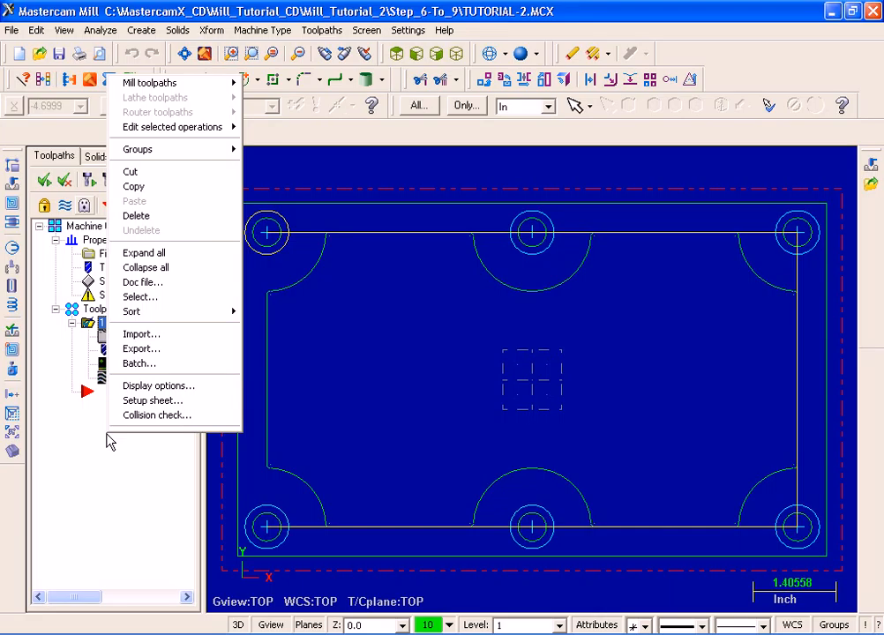
left_click(164, 196)
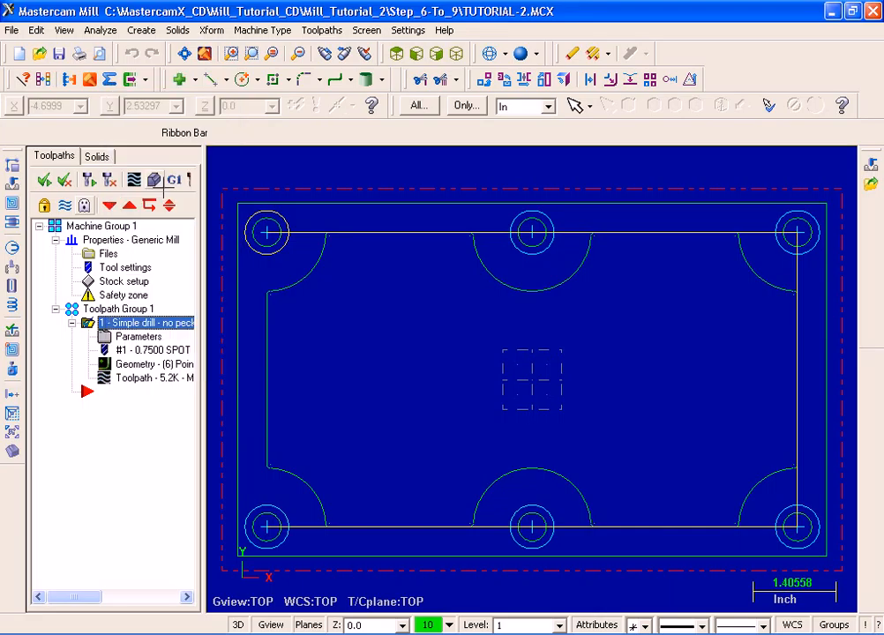
right_click(119, 465)
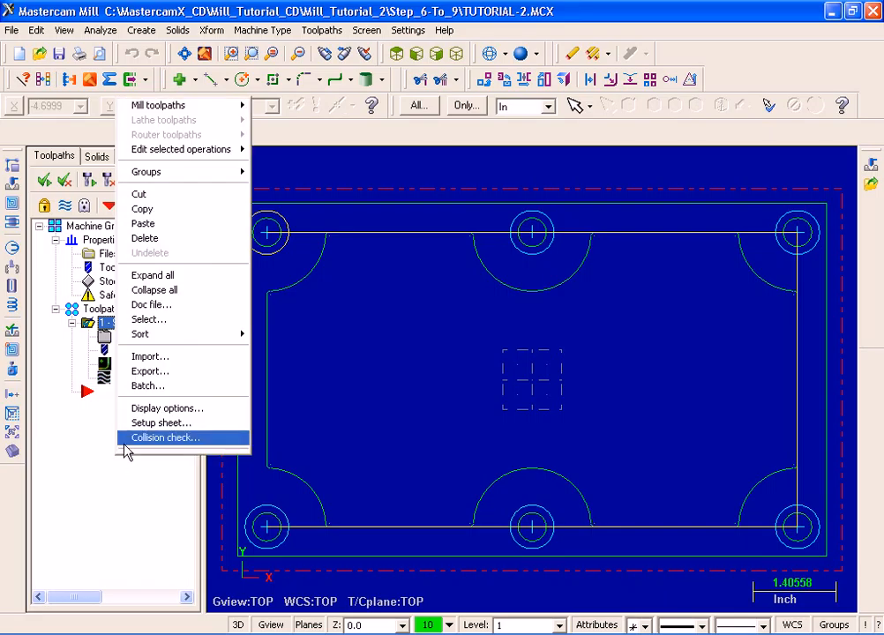
left_click(204, 228)
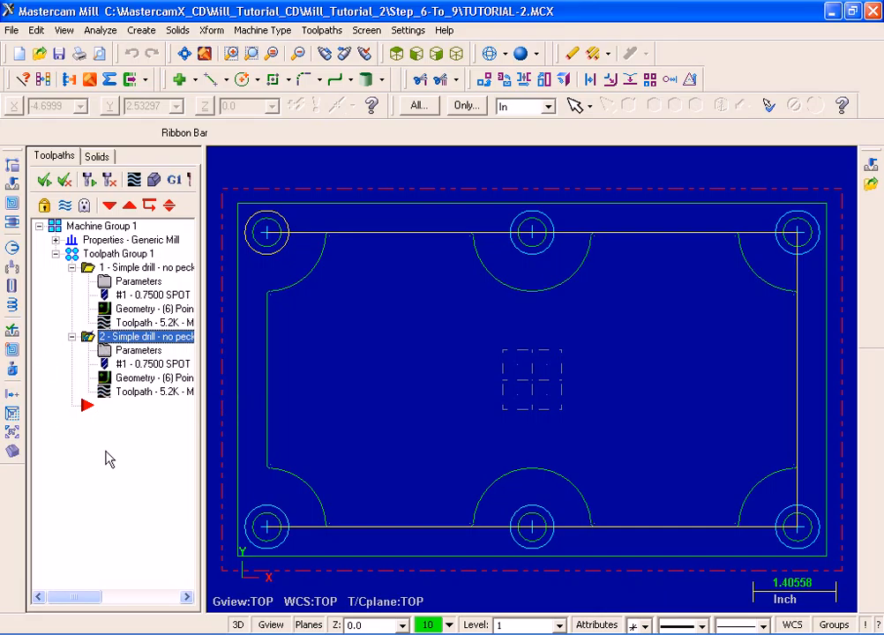
- Filter the tool library for the copied second operation to show only the Drill type, ignoring tool diameter
left_click(132, 352)
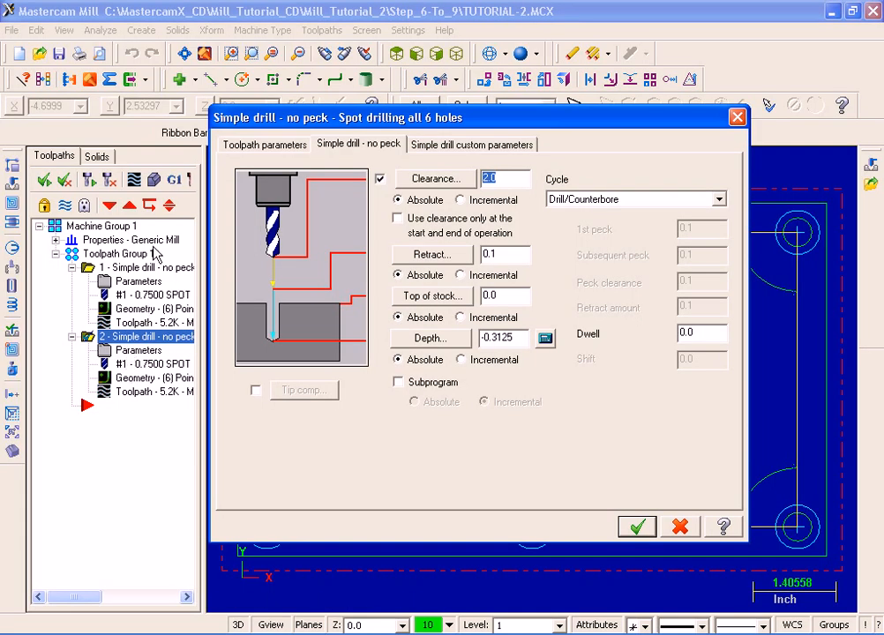
left_click(247, 150)
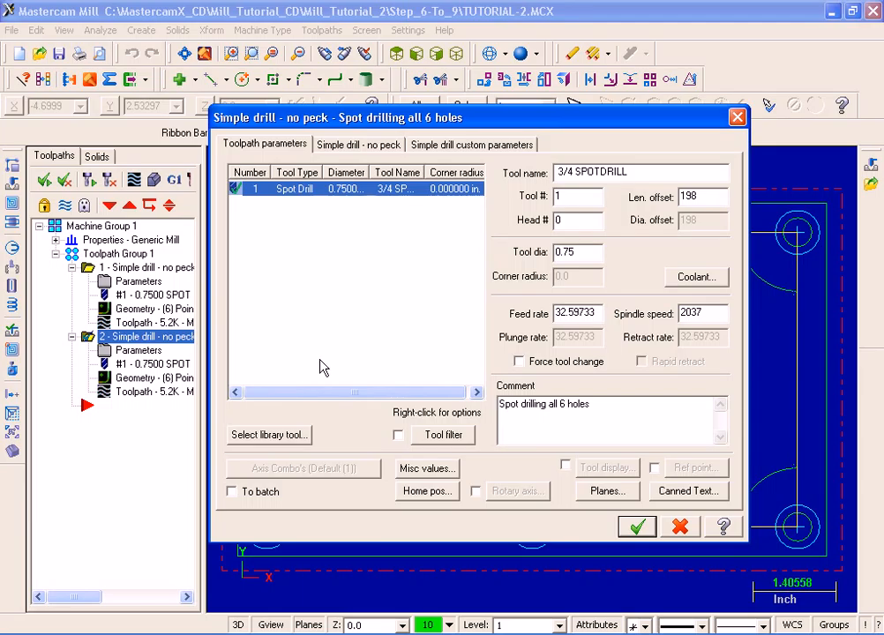
left_click(291, 435)
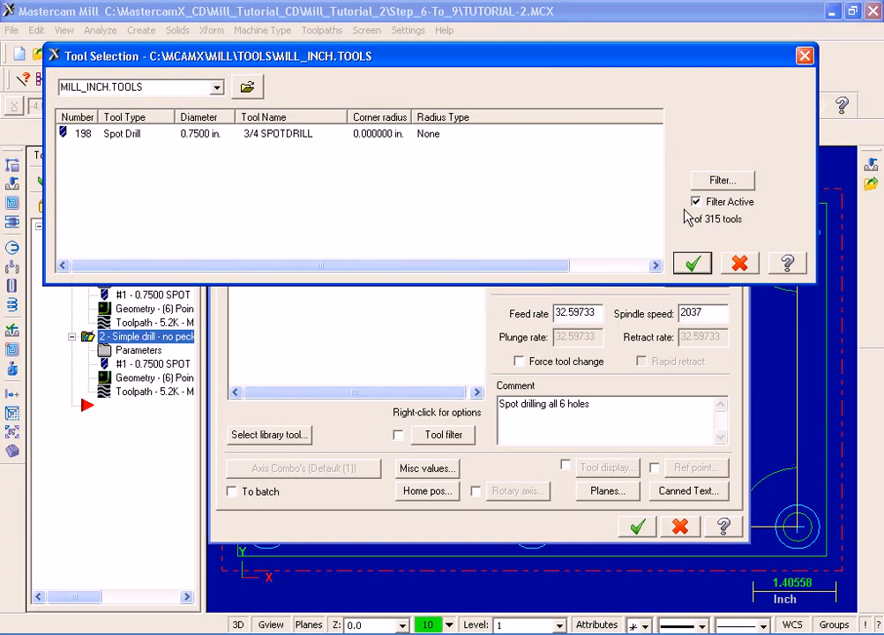
left_click(720, 180)
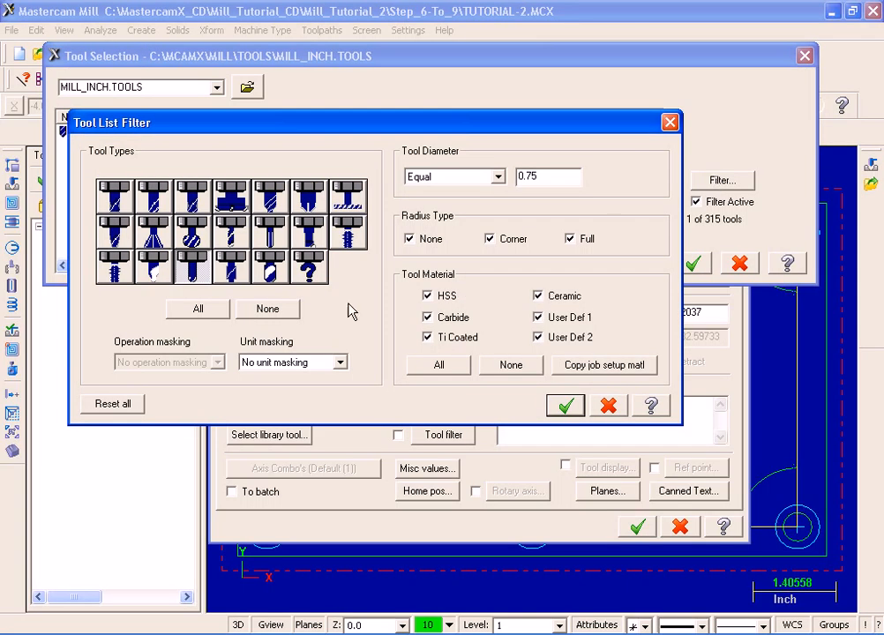
left_click(279, 314)
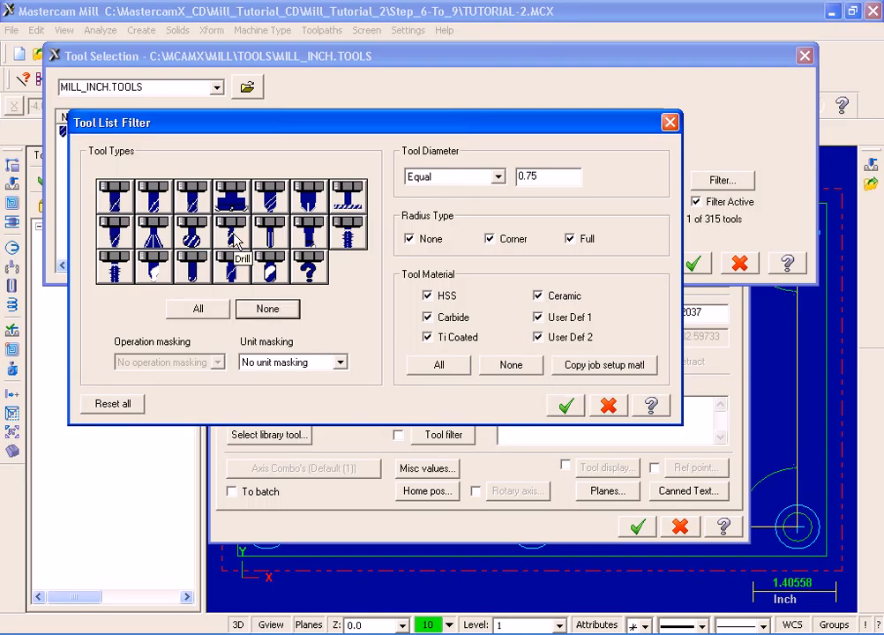
left_click(233, 240)
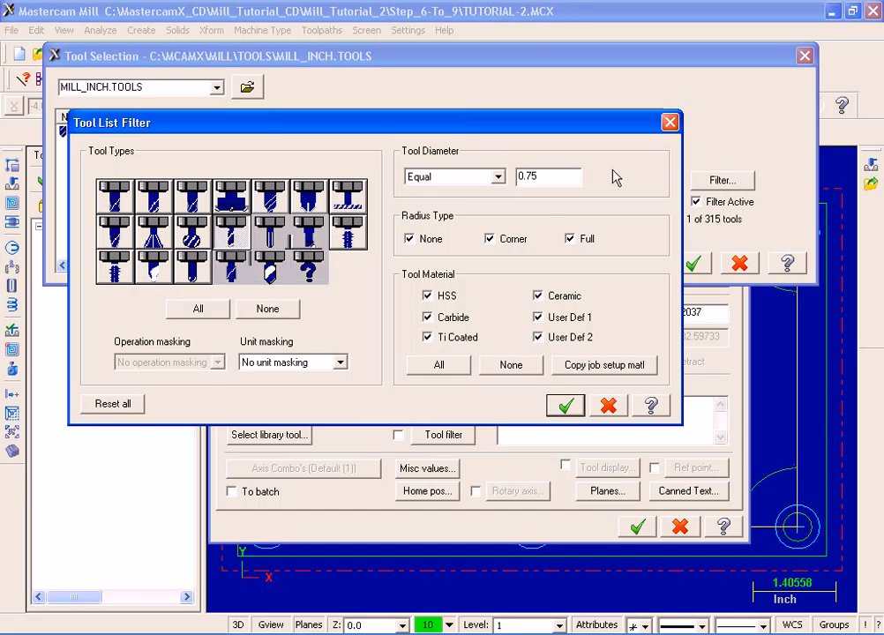
left_click(497, 176)
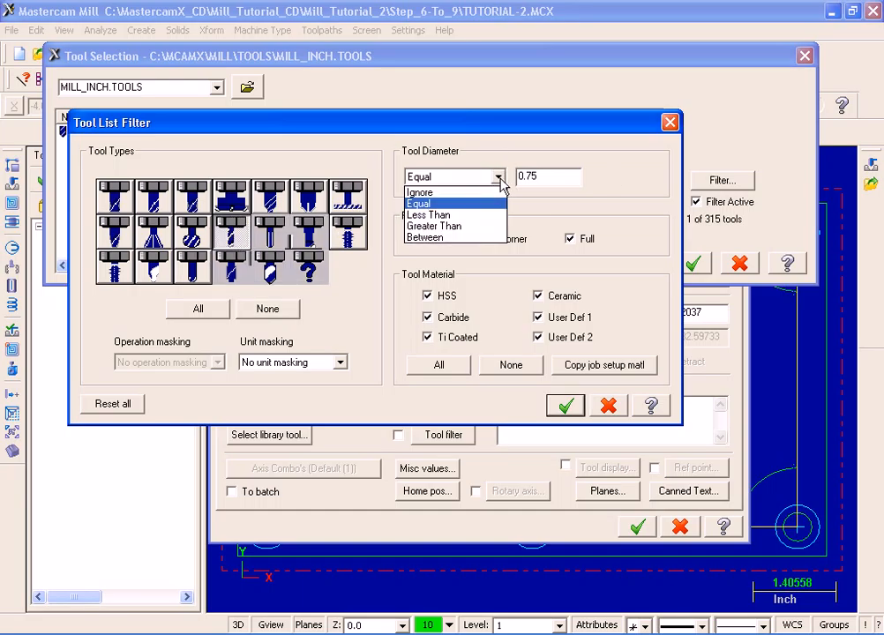
left_click(467, 192)
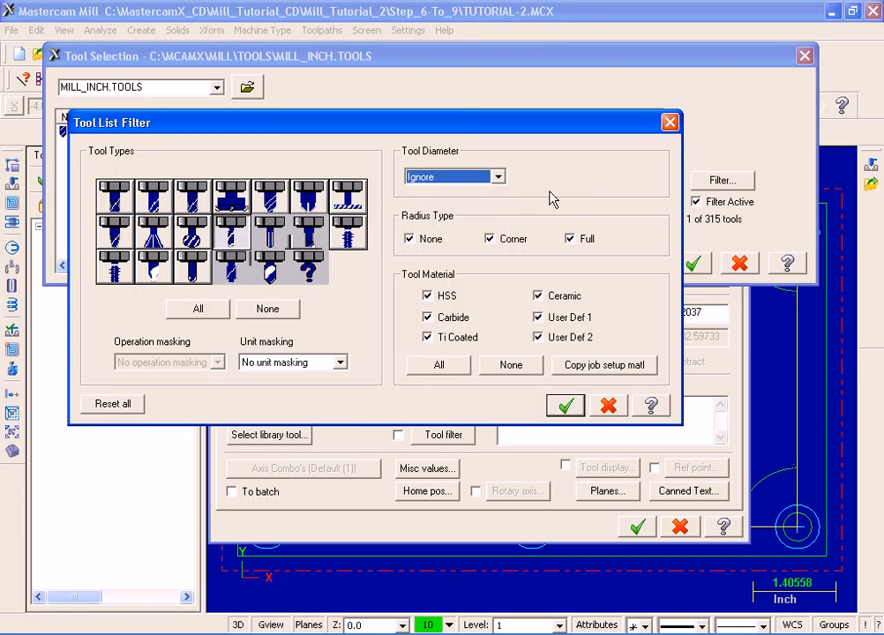
left_click(565, 406)
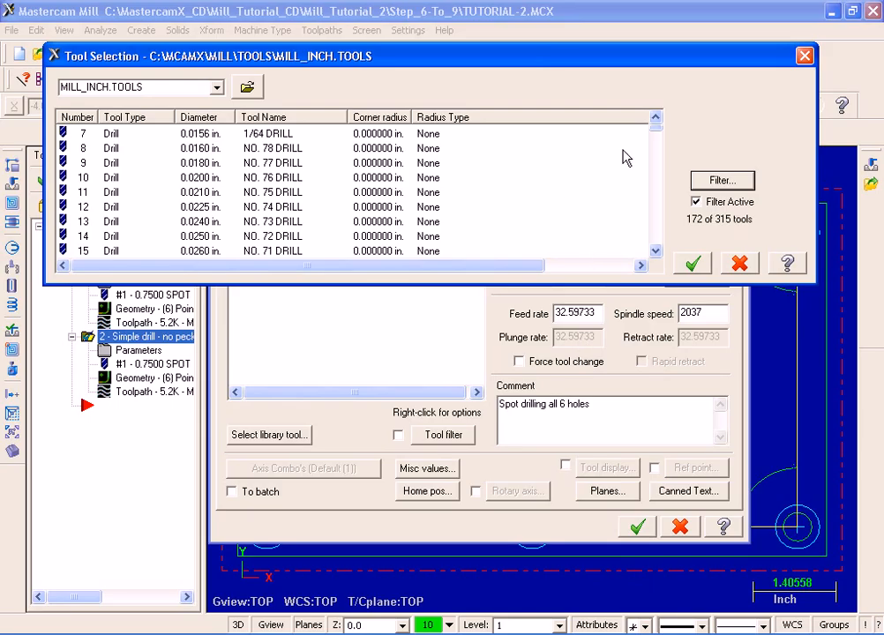
- Choose the 31/64 DRILL from the MILL_INCH tool library as the second operation's tool
left_click_drag(655, 132, 658, 221)
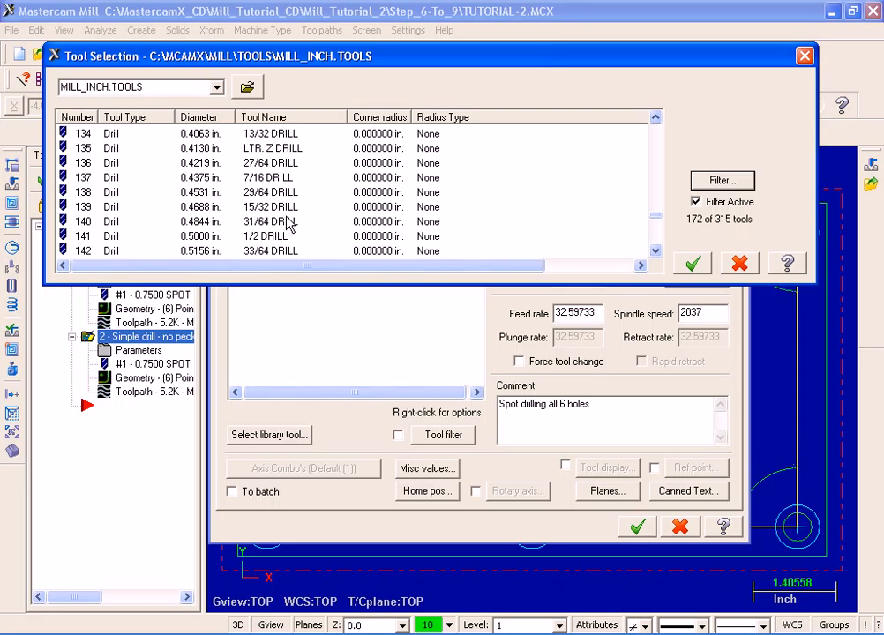
left_click(266, 222)
left_click(267, 221)
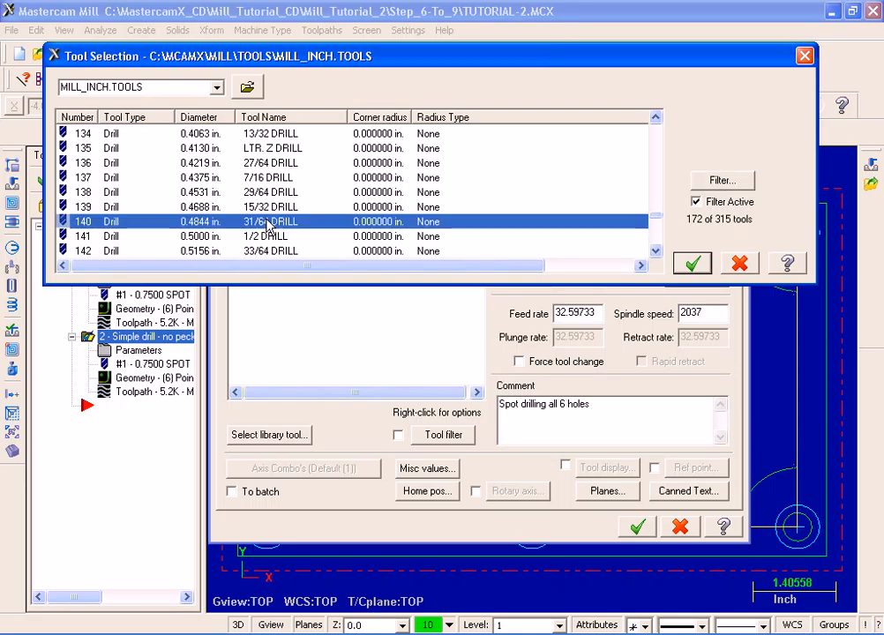
left_click(694, 264)
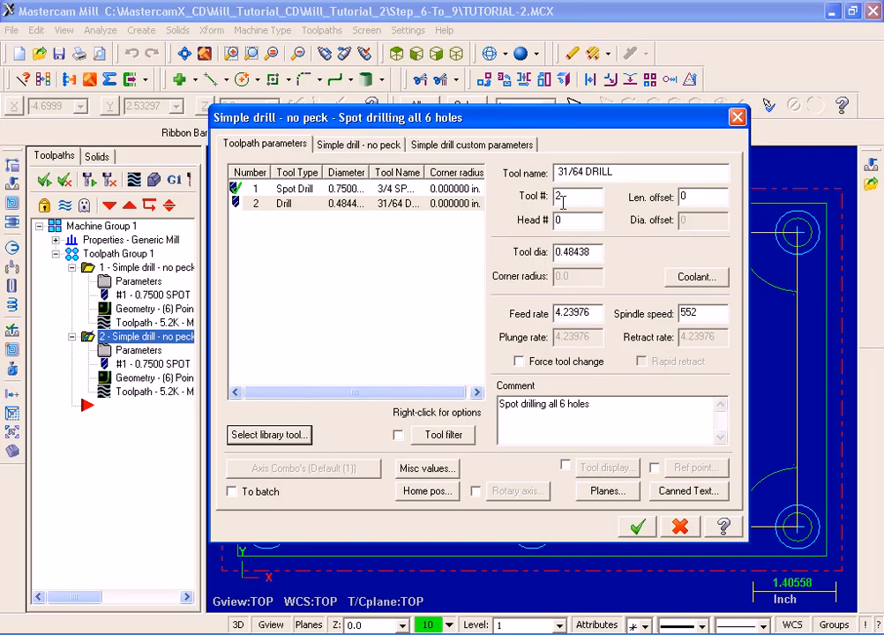
- Set the 31/64 drill's length offset to 2 and replace the comment with "Drilling 6 x 31/64 diamter holes"
left_click_drag(694, 198, 672, 191)
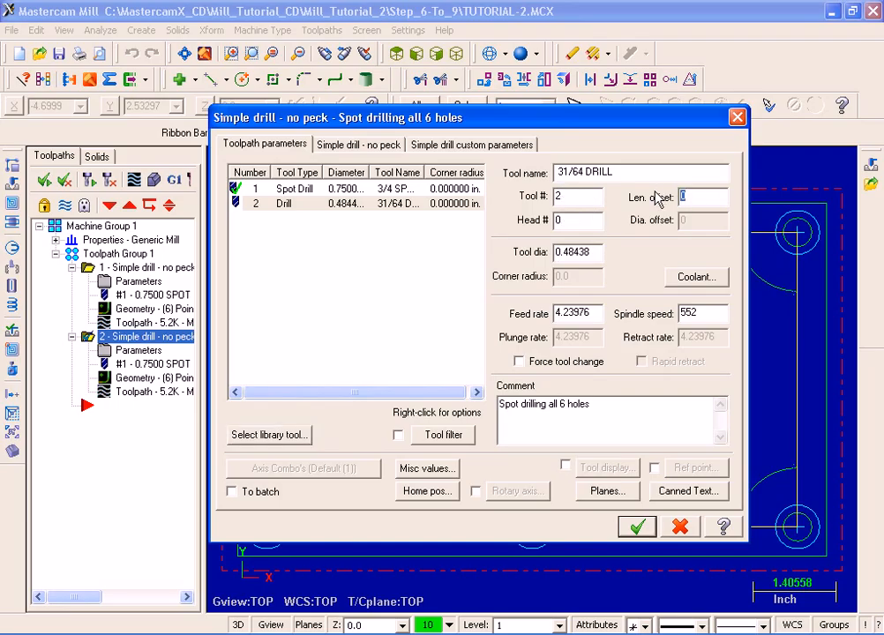
type("2")
left_click_drag(608, 407, 500, 414)
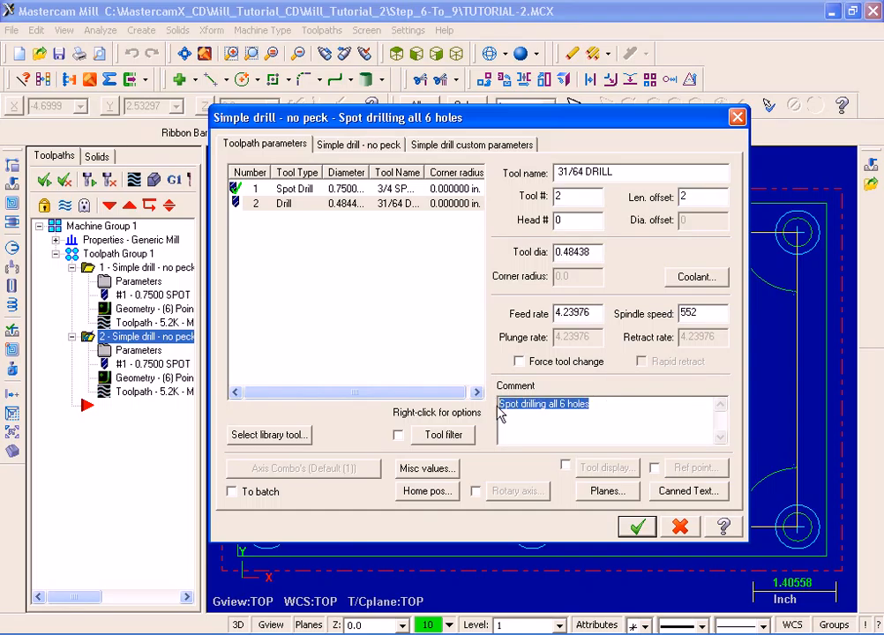
type("Dri")
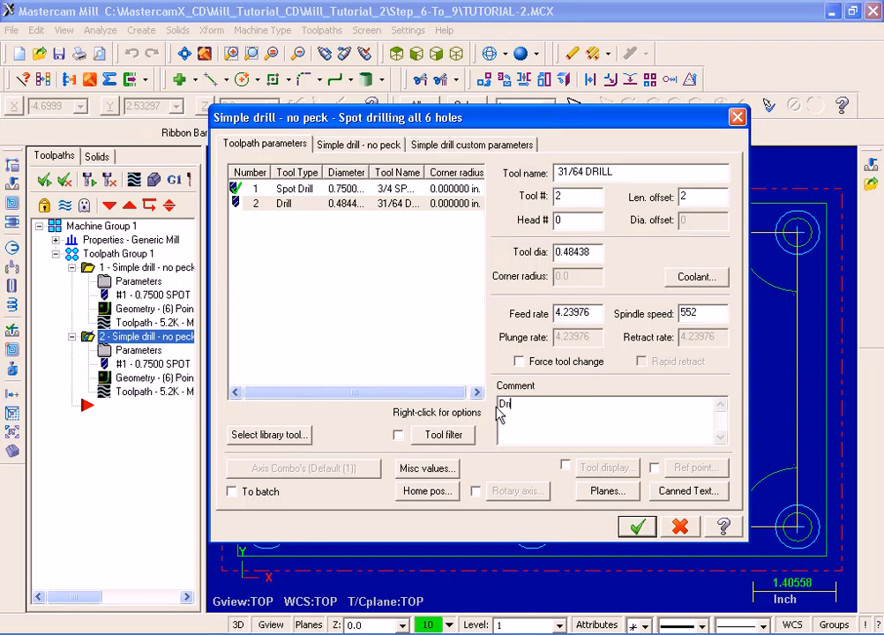
type("lling 6 x 31/64 dia")
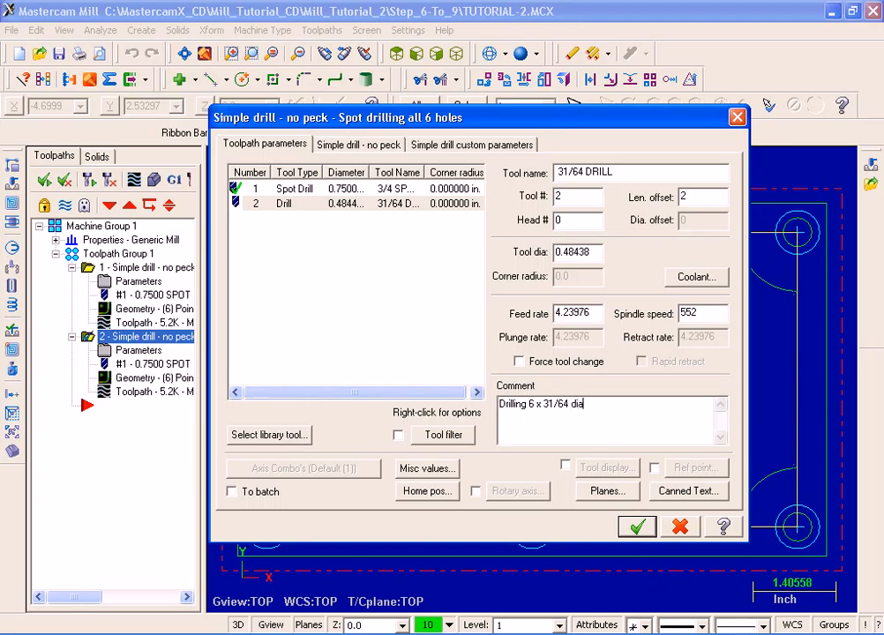
type("mter holes")
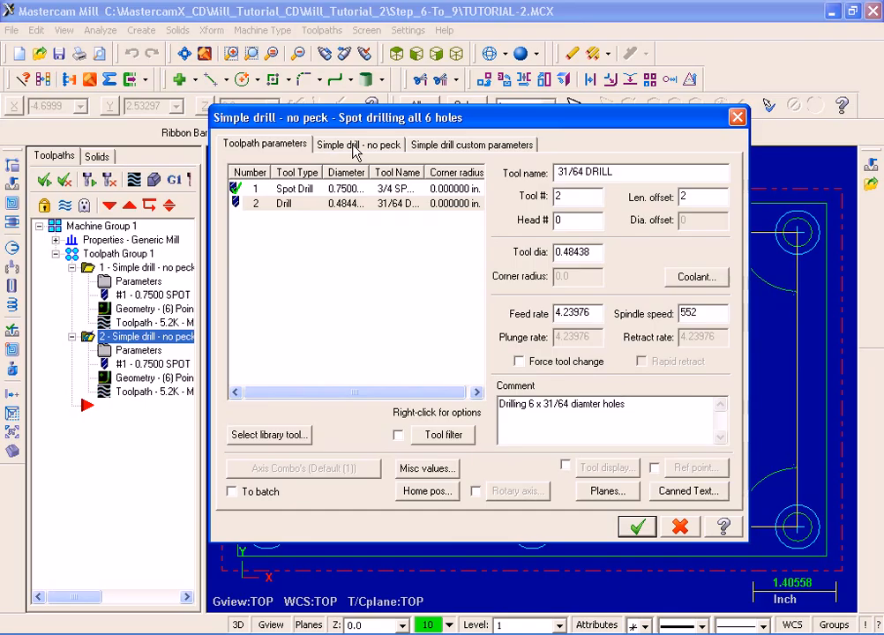
- Set the absolute drilling depth to -1.4 and enable tip compensation with a breakthrough amount of 0
left_click(384, 148)
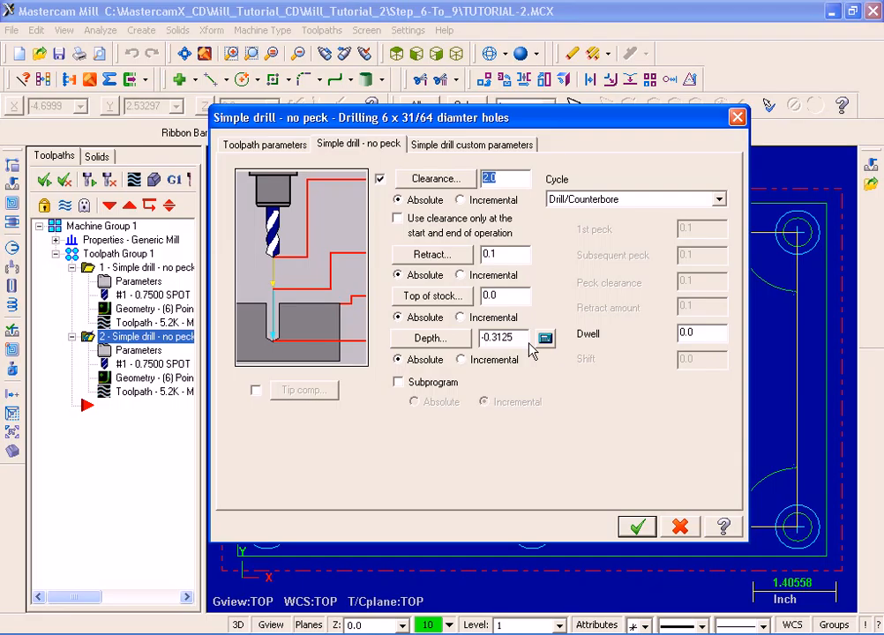
left_click_drag(519, 337, 443, 329)
type("-1.4")
left_click(256, 391)
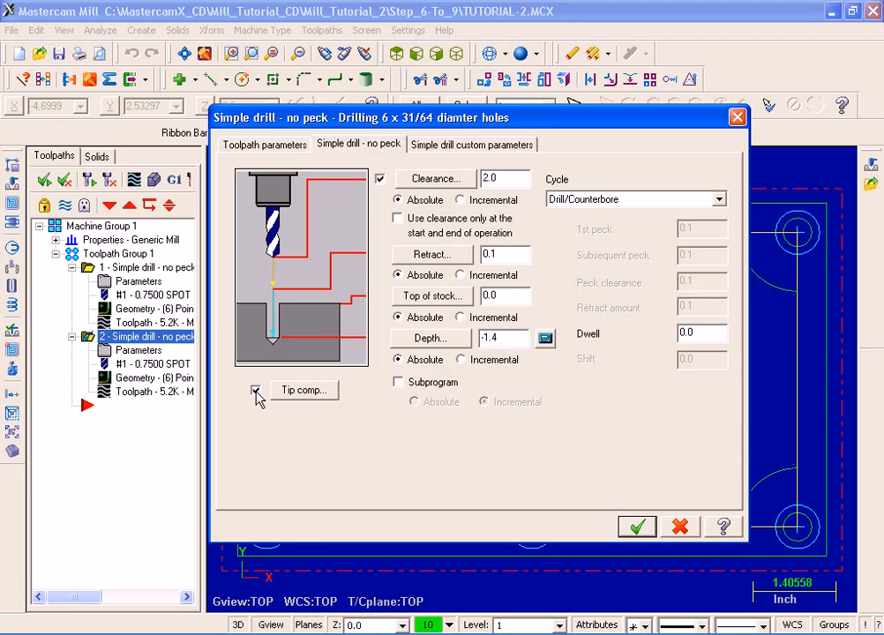
left_click(328, 399)
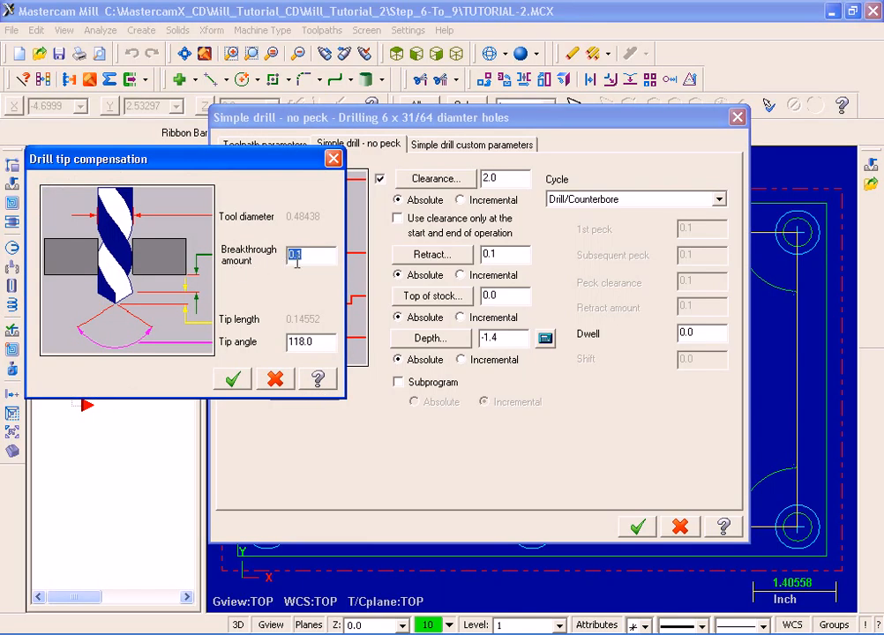
type("0")
key("Return")
left_click(232, 380)
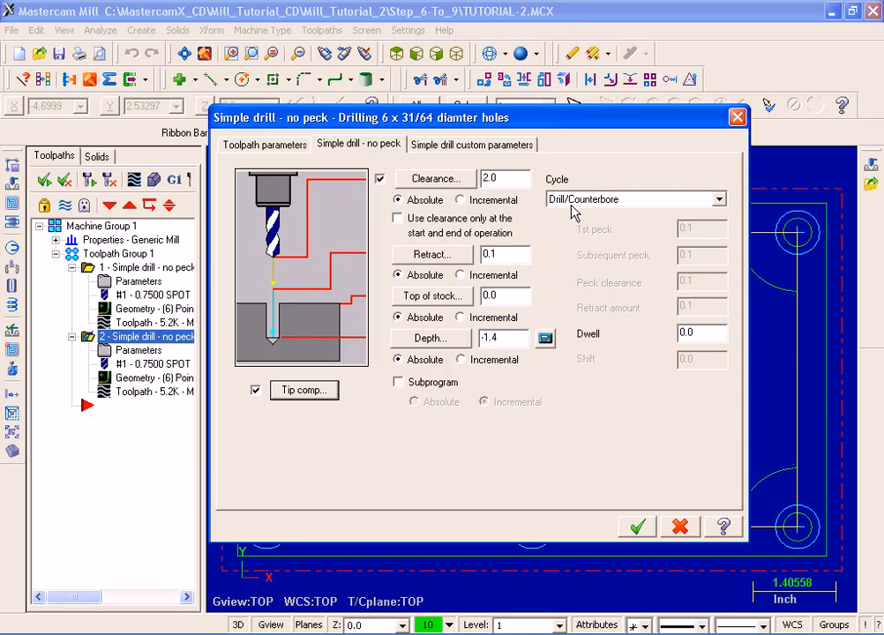
- Switch the drilling cycle to Peck Drill with a 0.2 peck, then accept the parameters and regenerate the changed operation
left_click(718, 201)
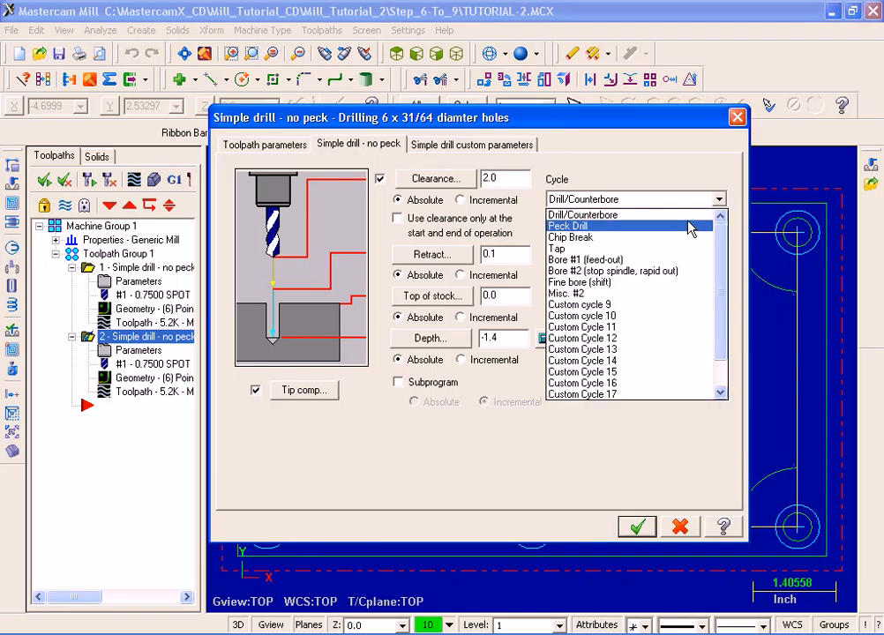
left_click(691, 227)
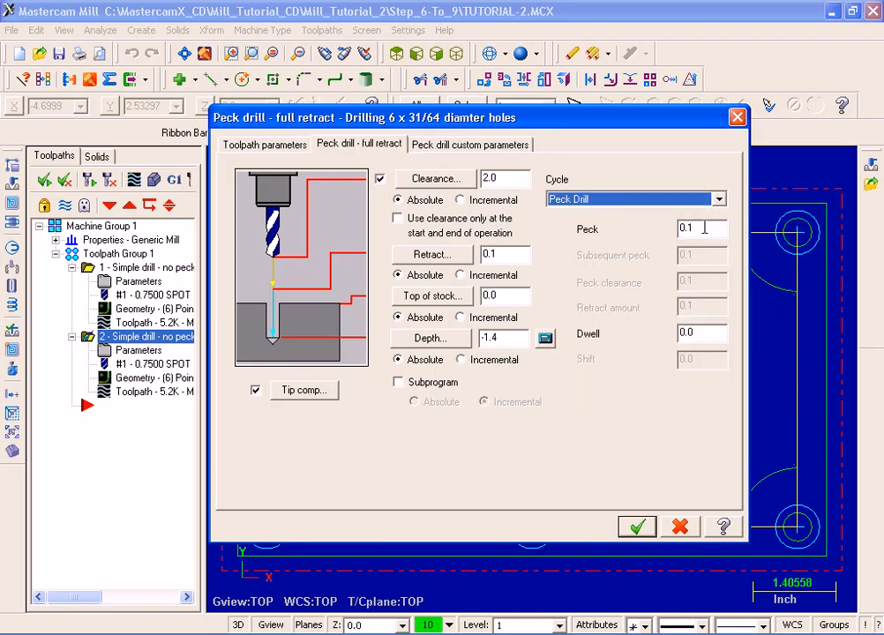
left_click(706, 228)
key("BackSpace")
type("2")
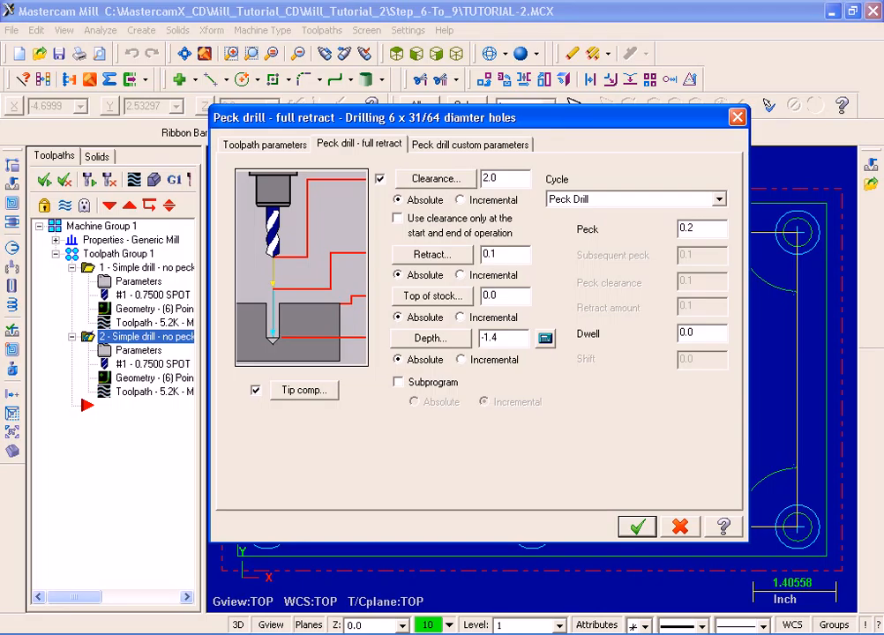
left_click(637, 529)
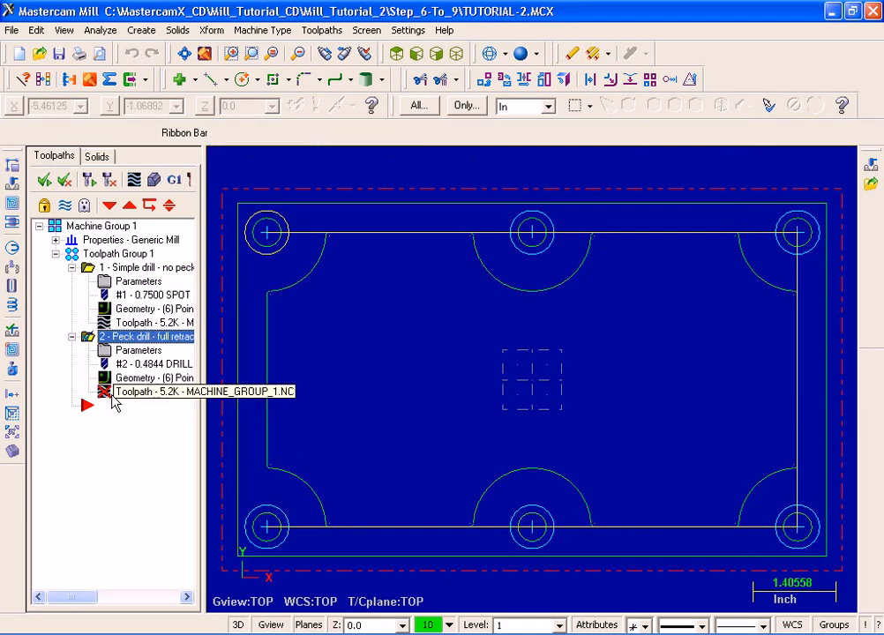
left_click(108, 182)
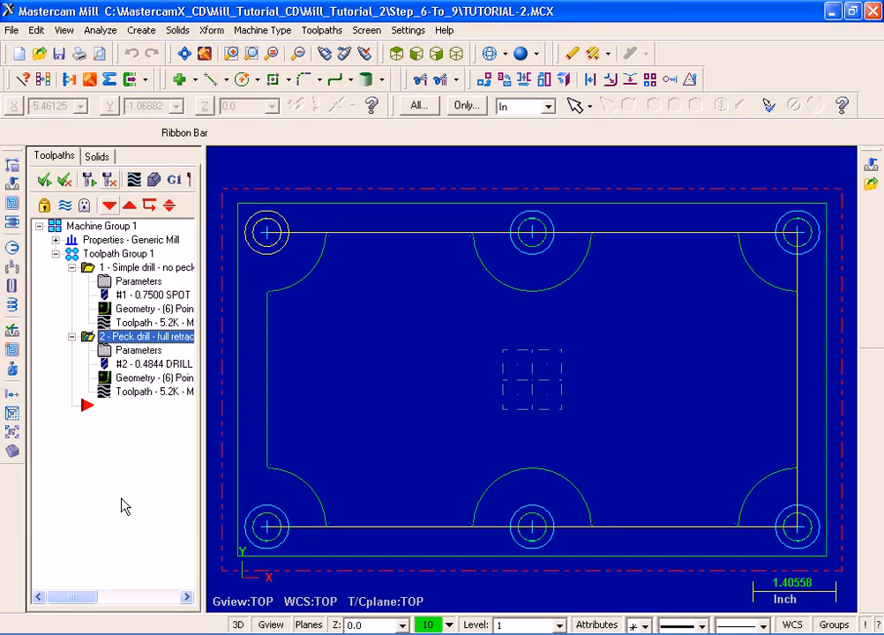
- Duplicate the peck drilling operation by copying and pasting it at the end of the toolpath group
left_click(86, 337)
right_click(87, 453)
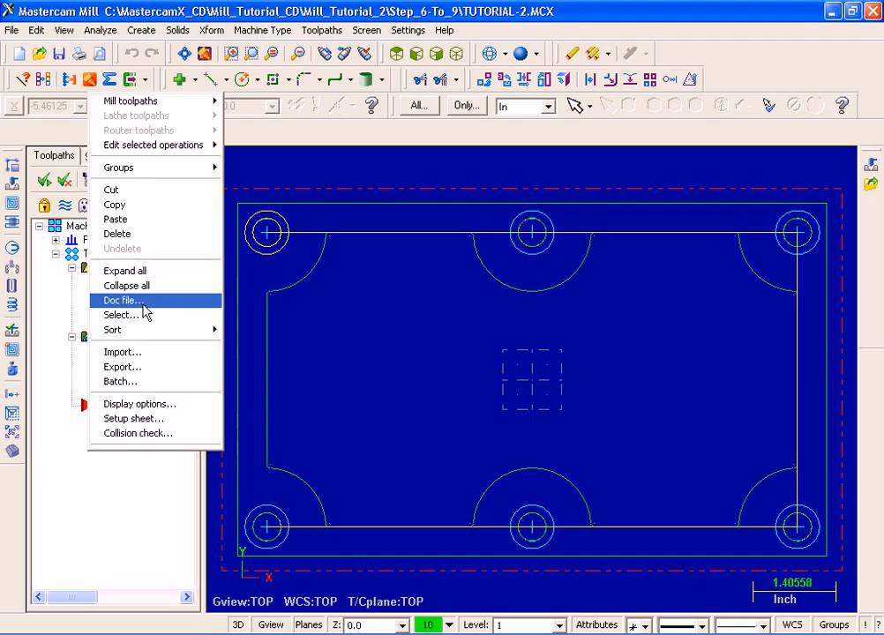
left_click(159, 206)
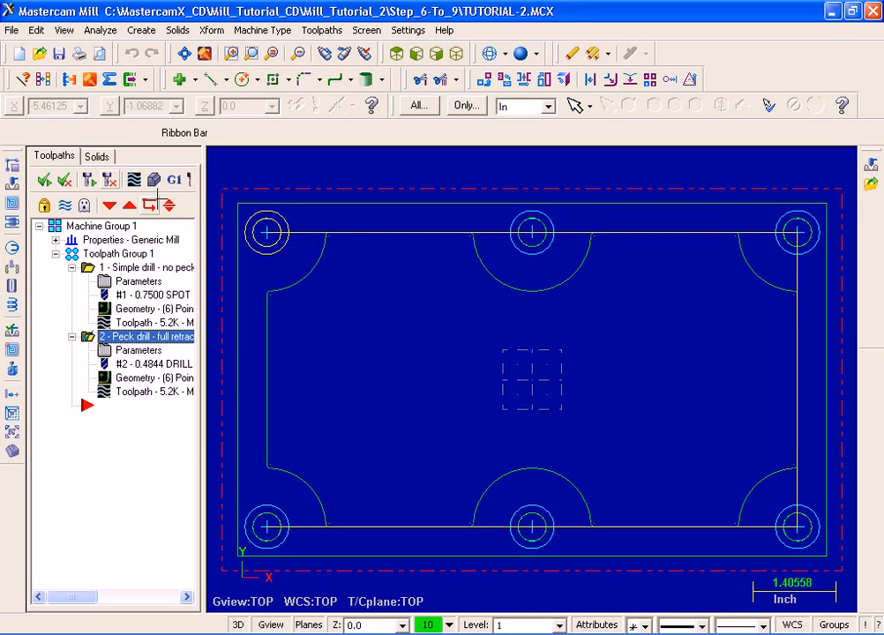
right_click(92, 479)
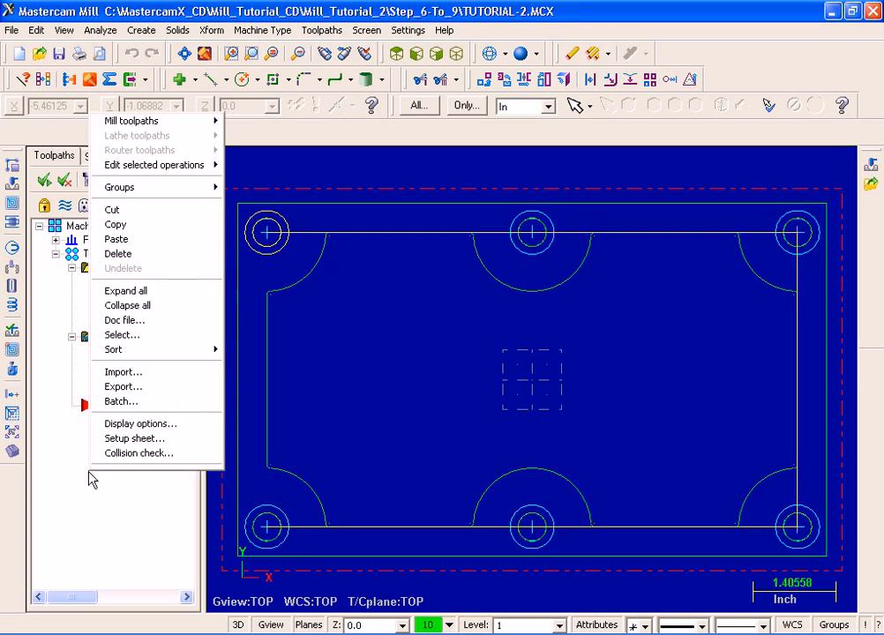
left_click(172, 239)
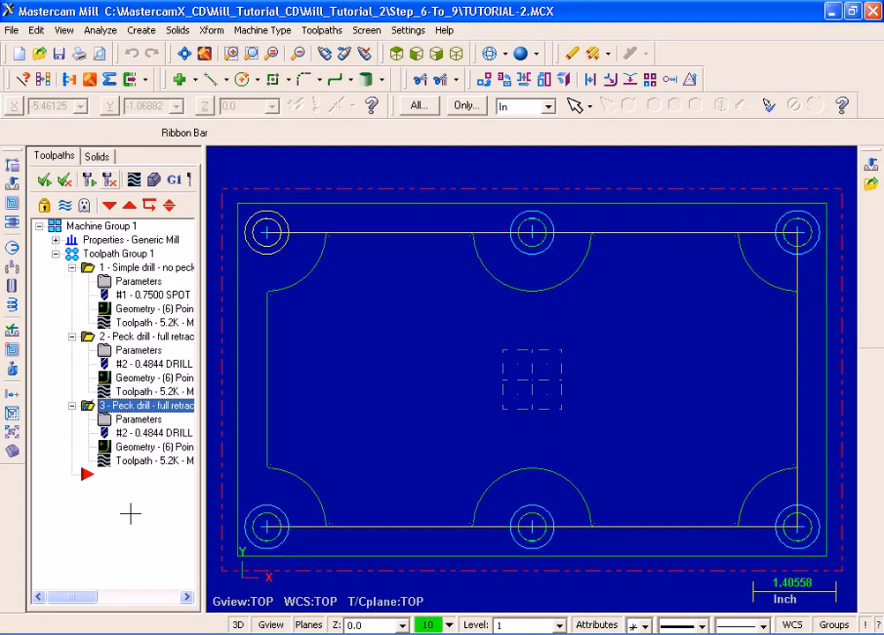
- Edit the copied third operation's parameters and filter the library tools to right-hand taps with a diameter equal to 9/16
left_click(129, 423)
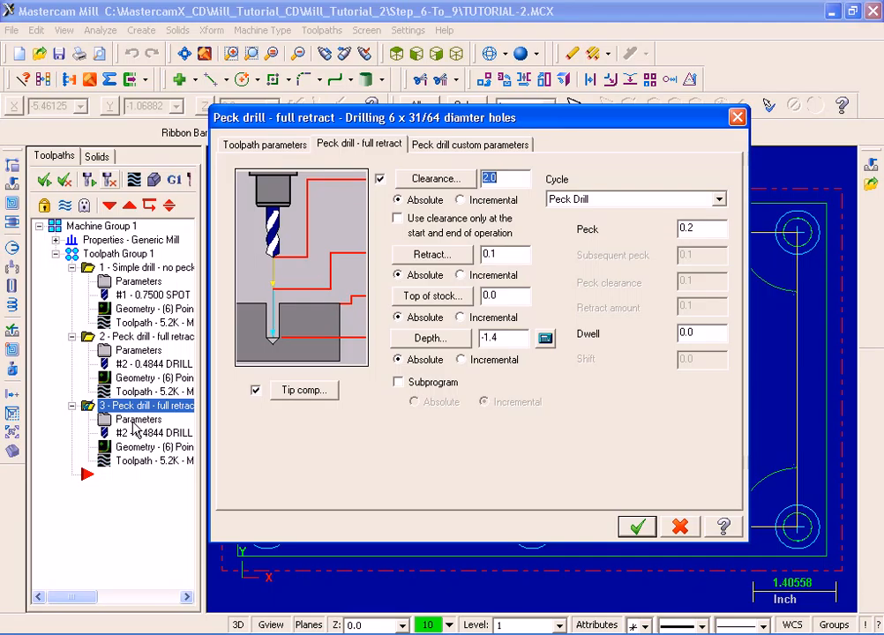
left_click(244, 146)
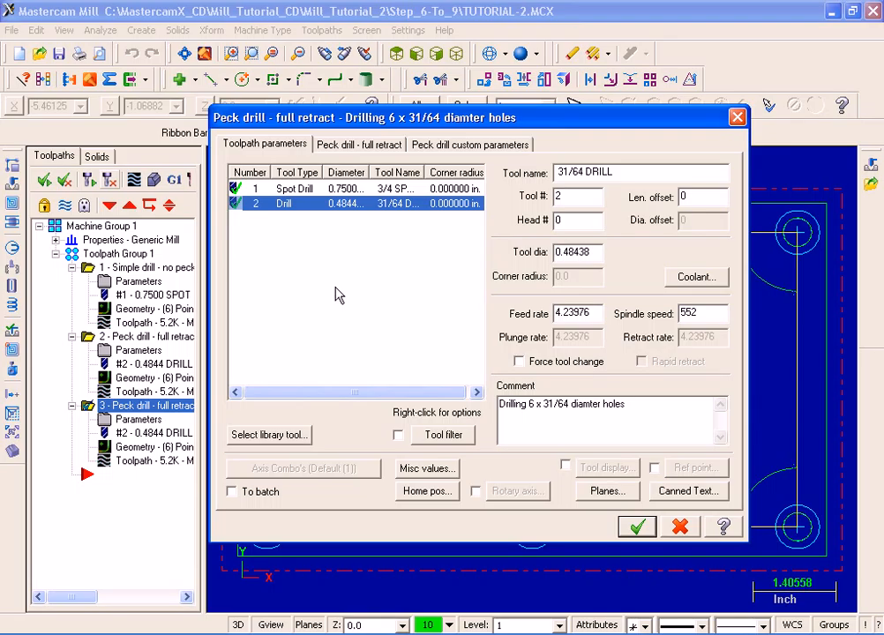
left_click(269, 435)
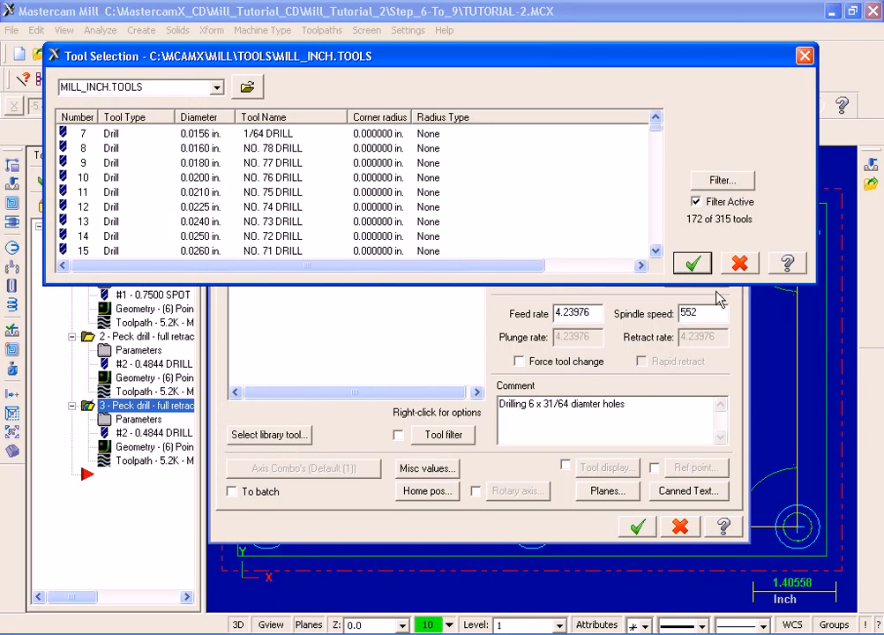
left_click(716, 182)
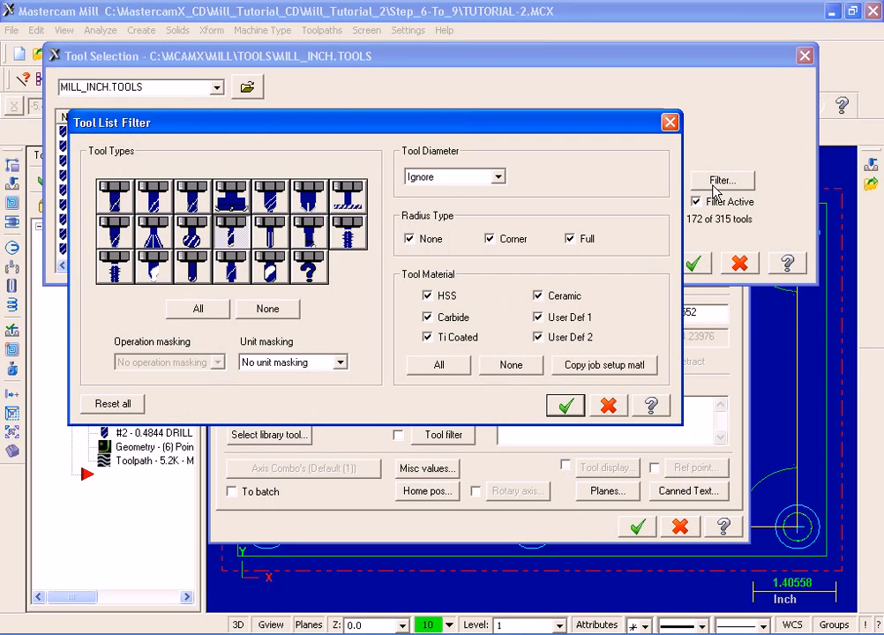
left_click(277, 308)
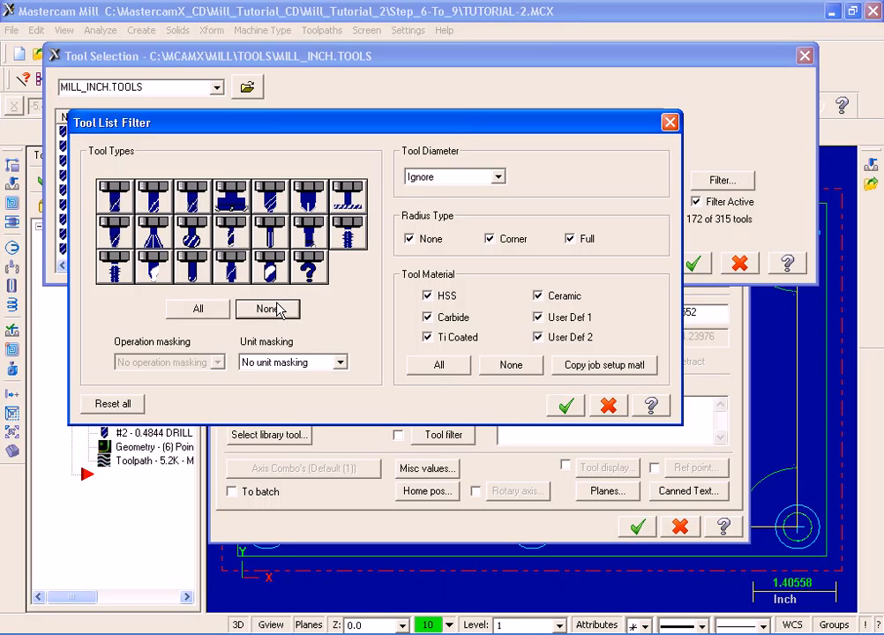
left_click(351, 246)
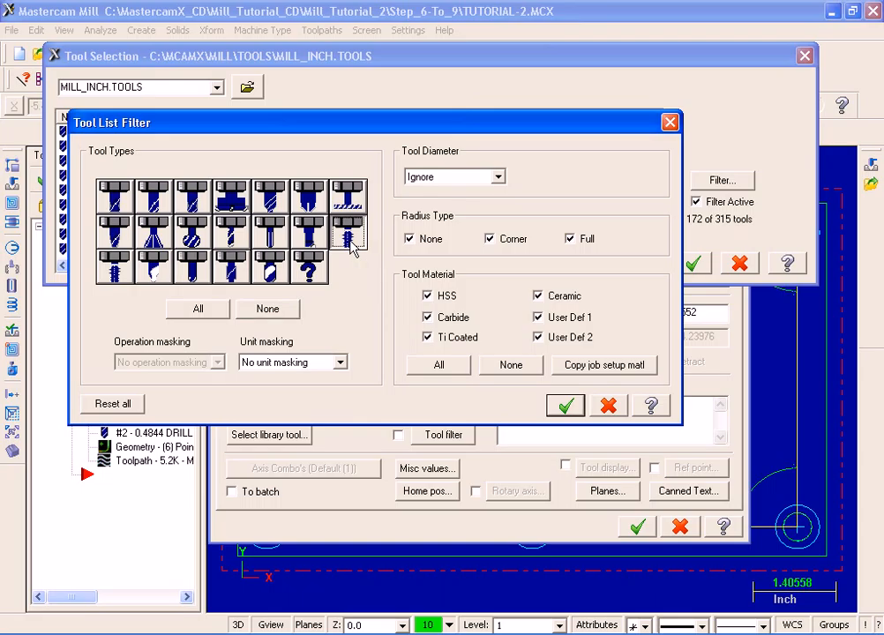
left_click(497, 176)
left_click(460, 204)
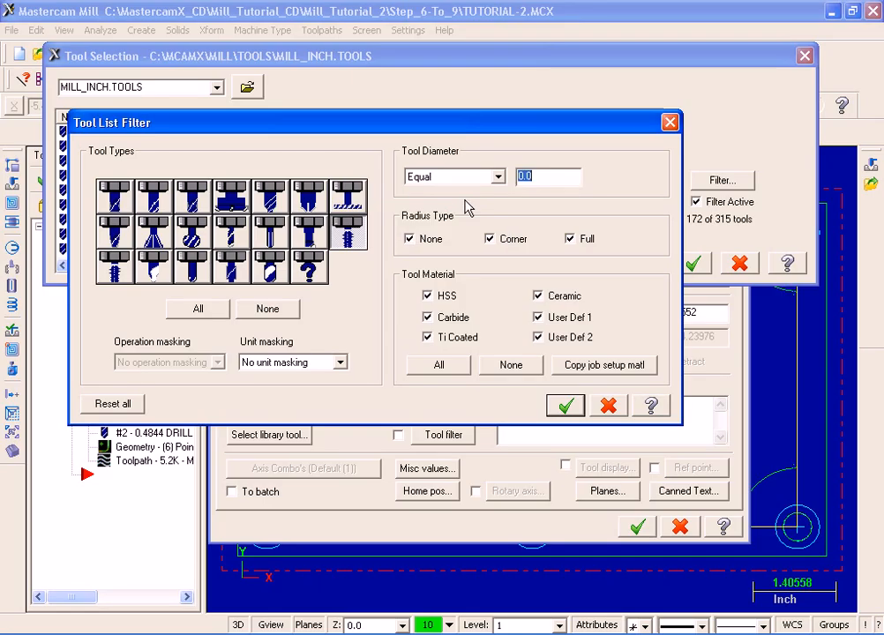
type("9/16")
key("Tab")
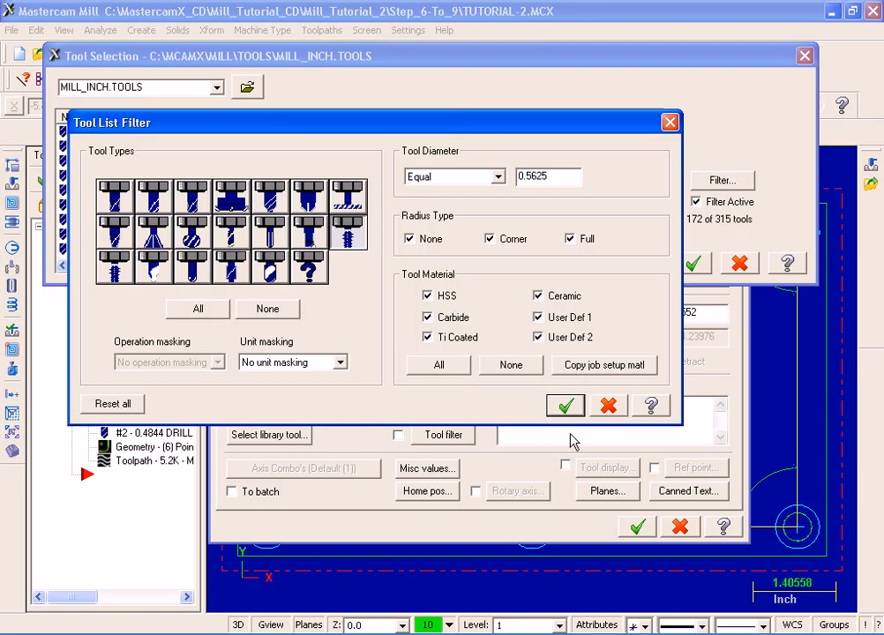
left_click(567, 405)
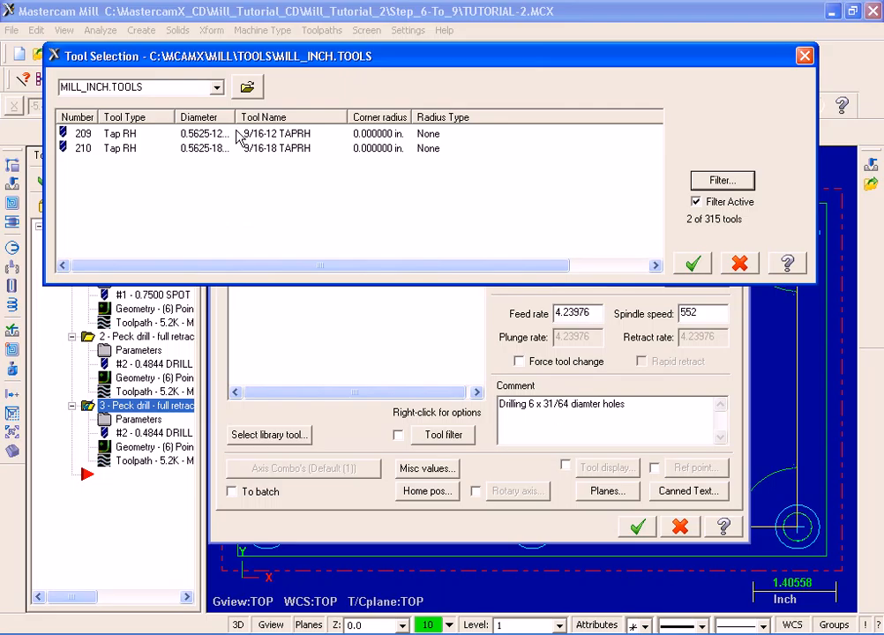
- Widen the tool list's diameter column and choose the 9/16-12 TAPRH tap for the third operation
left_click_drag(236, 115, 281, 114)
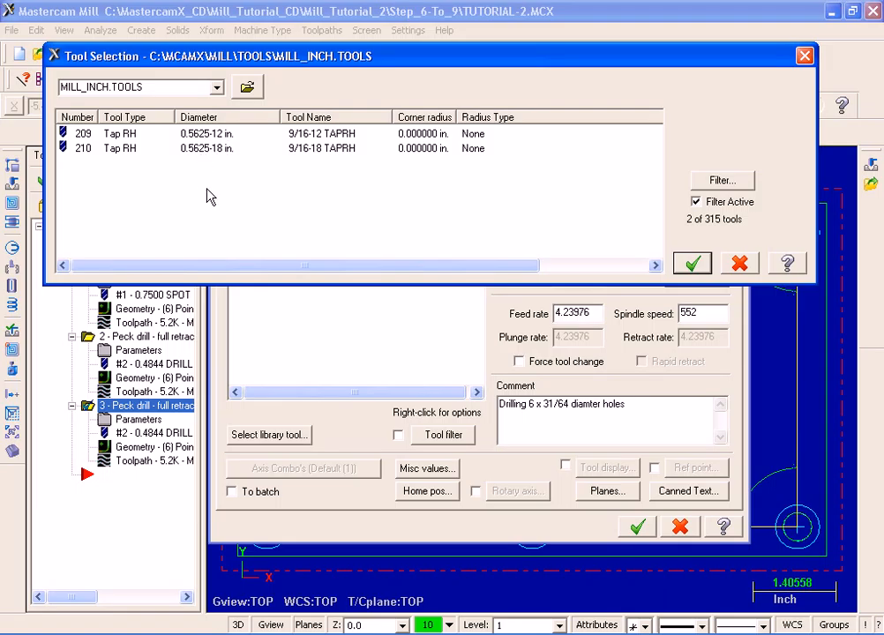
left_click(198, 137)
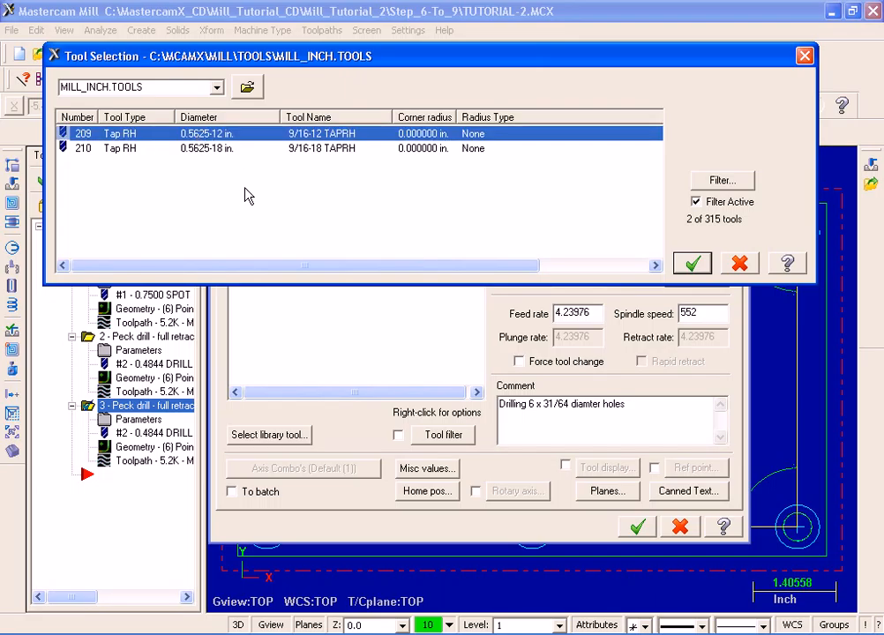
left_click(693, 265)
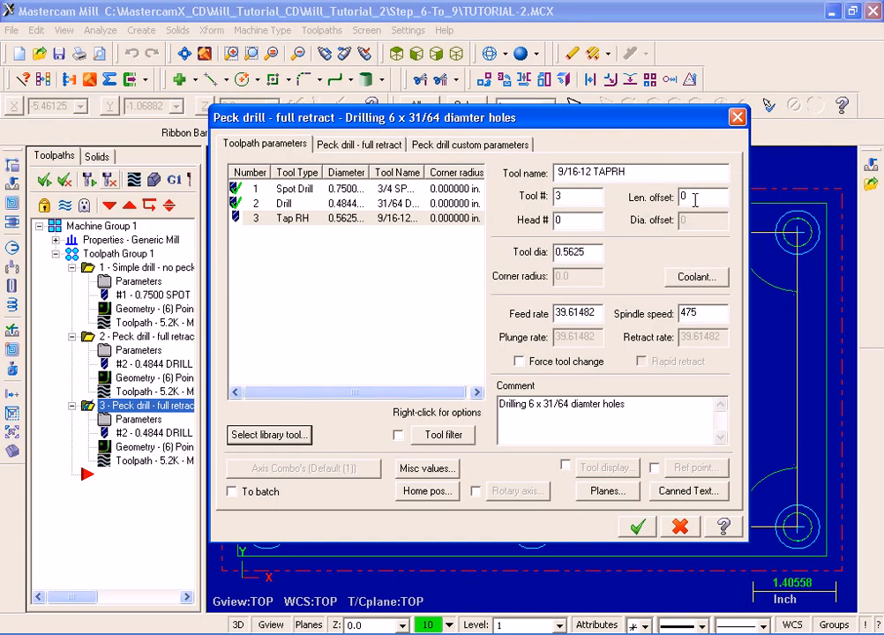
- Set the tap's length offset to 3 and replace the comment with "Tapping 6 x 9/16 diamter holes"
left_click_drag(693, 198, 670, 201)
type("3")
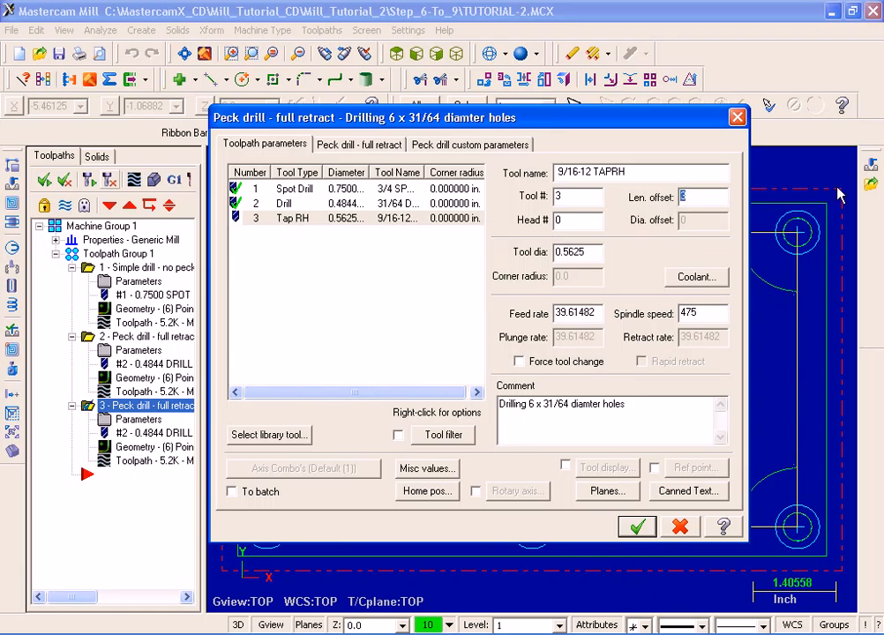
left_click_drag(644, 400, 498, 406)
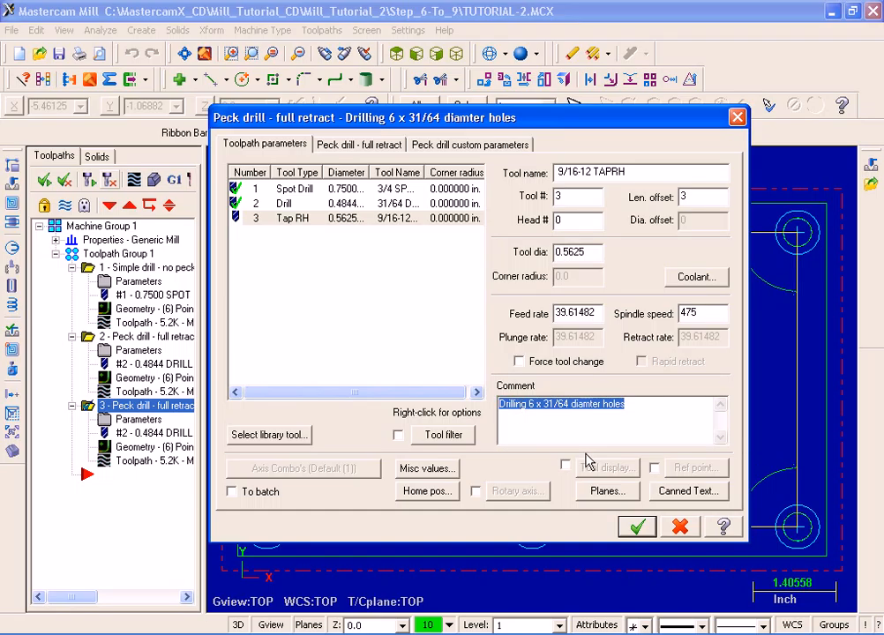
type("Tapping")
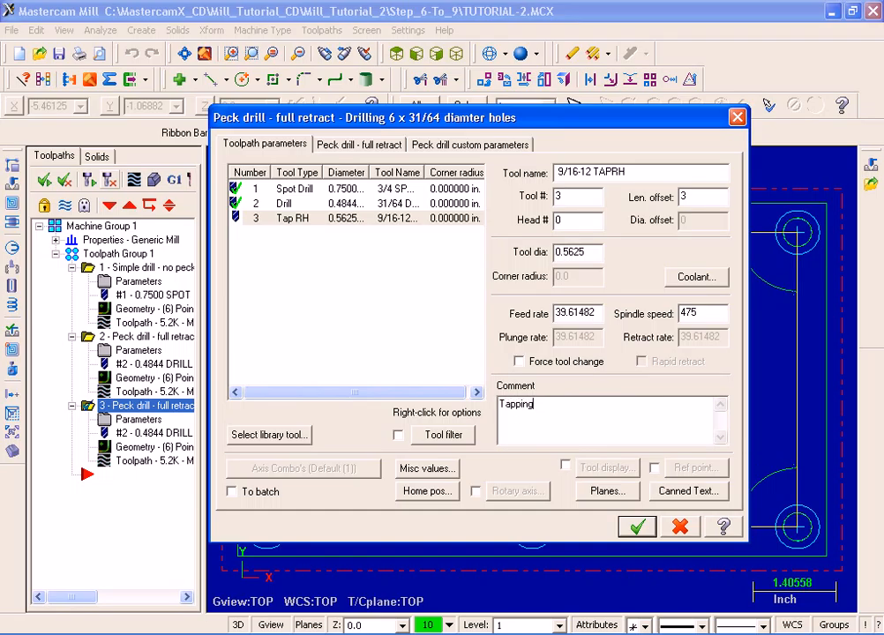
type(" 6 x 9/16 diamter holes")
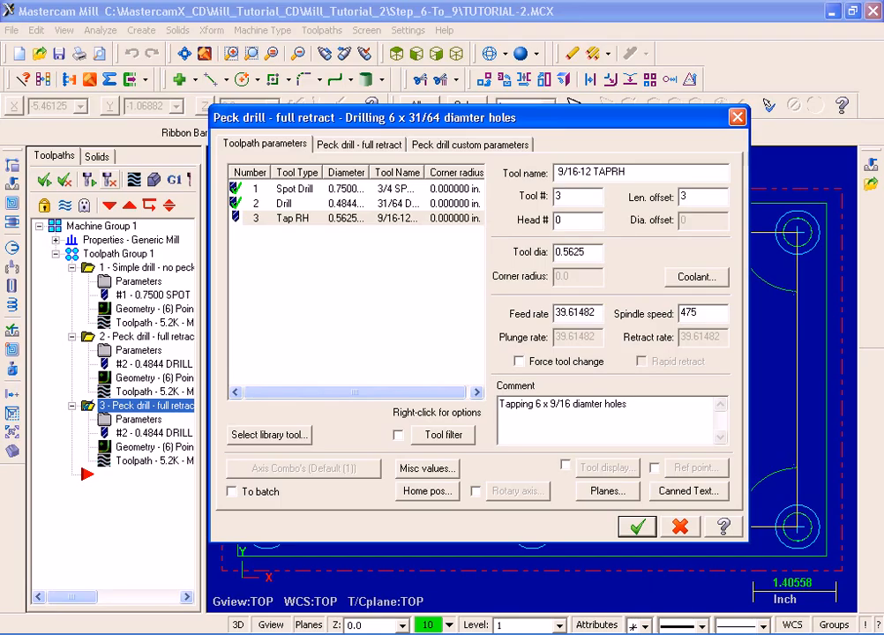
- Switch the third operation's drilling cycle to Tap
left_click(352, 152)
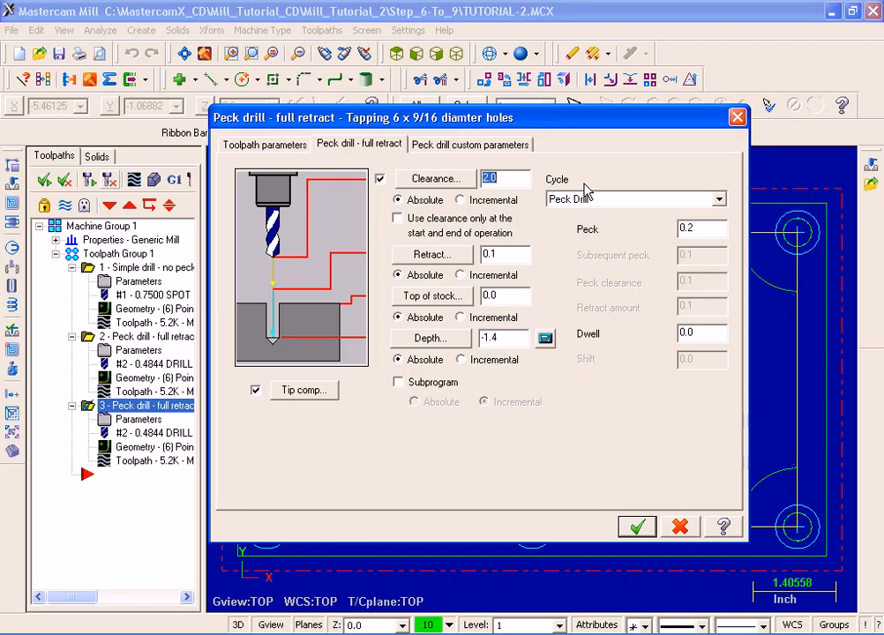
left_click(719, 199)
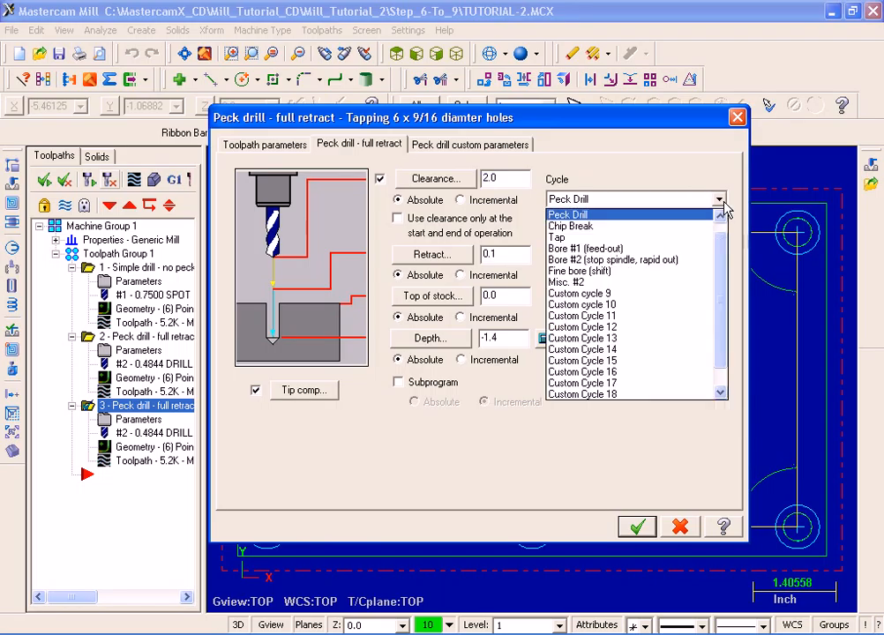
left_click(641, 238)
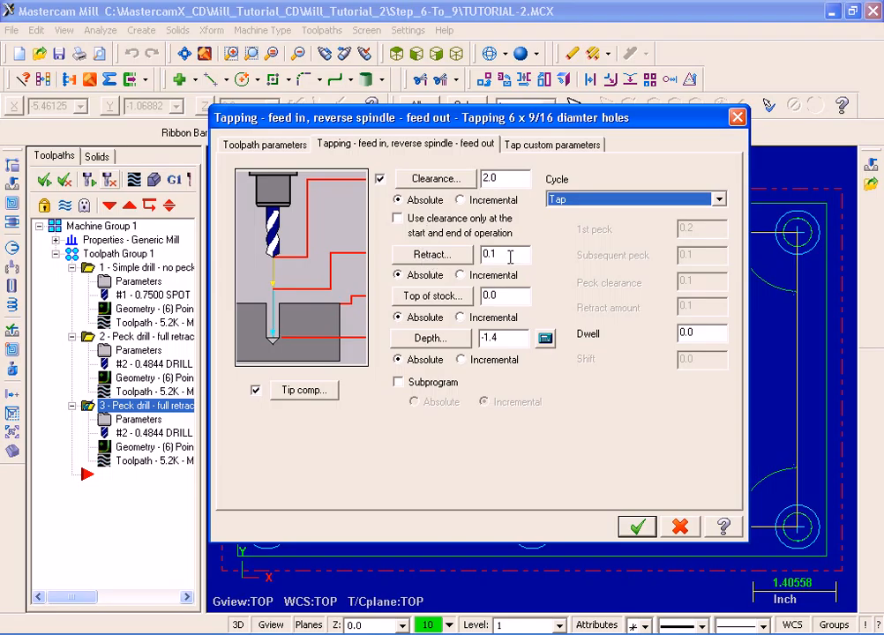
- Set the absolute tapping depth to -1.0 with tip compensation turned off, and regenerate the changed operation
left_click(509, 340)
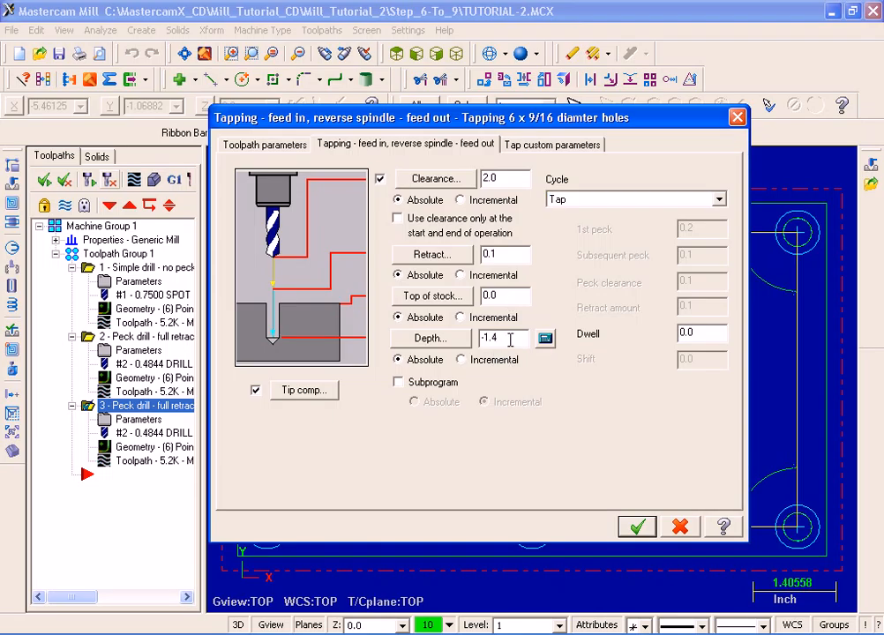
key("BackSpace")
type("0")
left_click(256, 391)
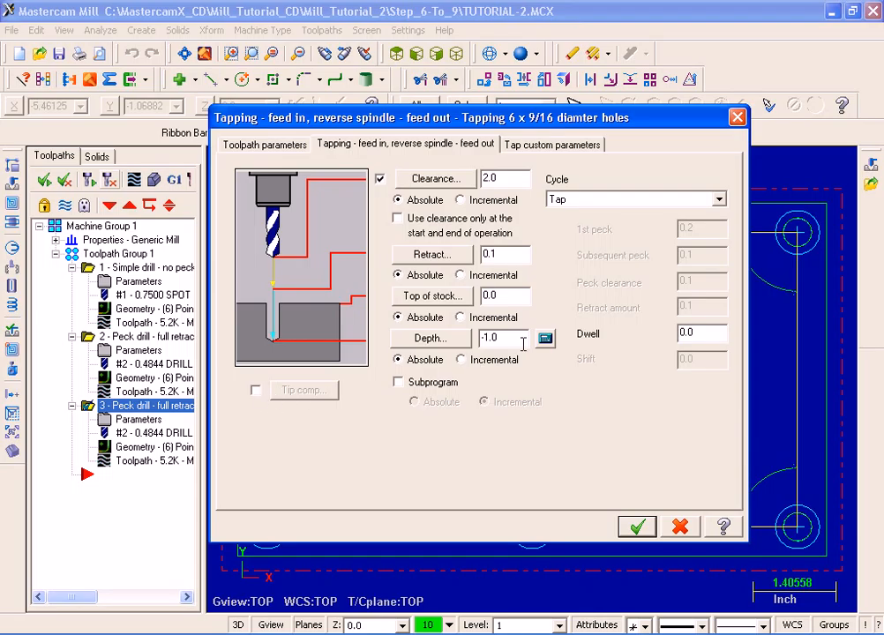
left_click(638, 527)
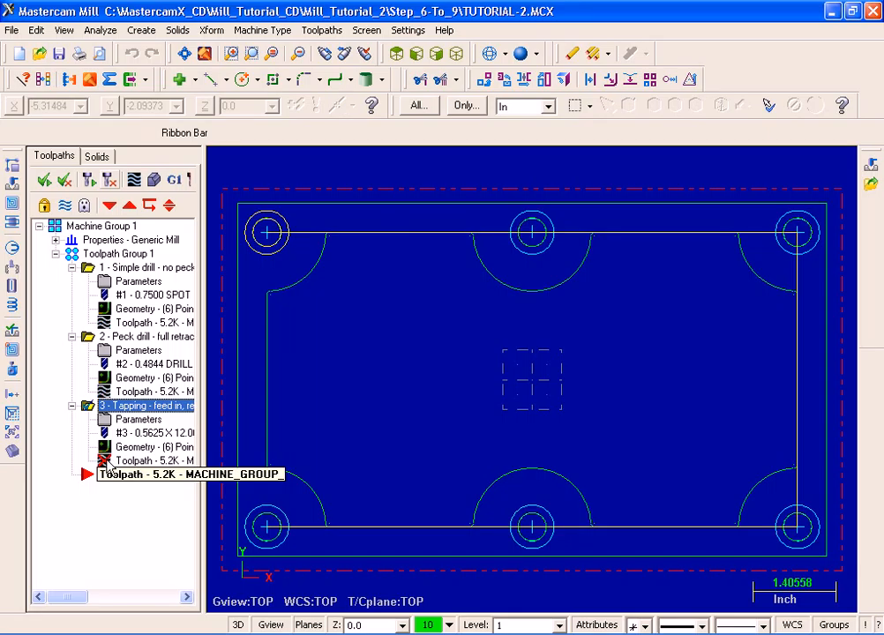
left_click(111, 182)
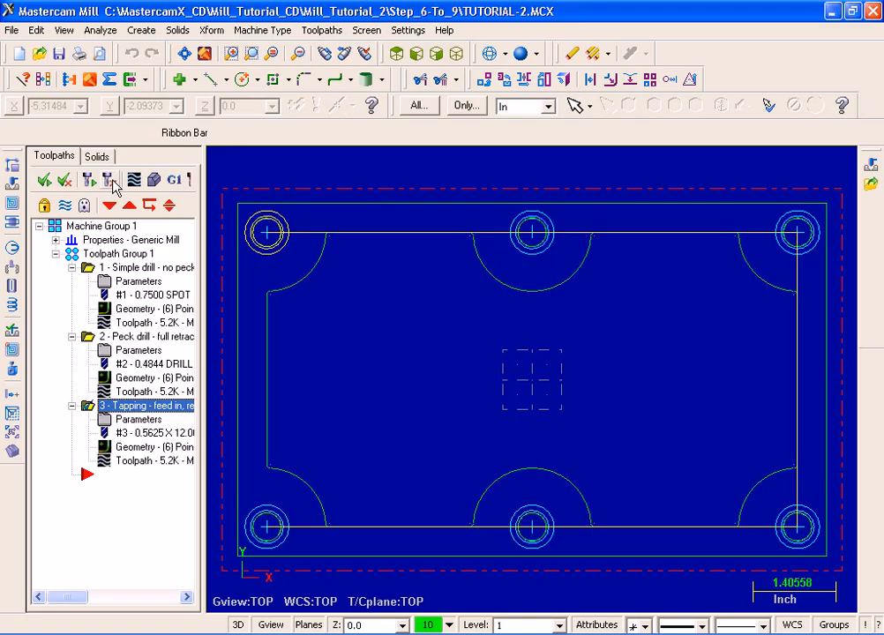
- Verify all three operations by running the machining simulation in isometric view at a reduced speed, and close the simulation
left_click(43, 180)
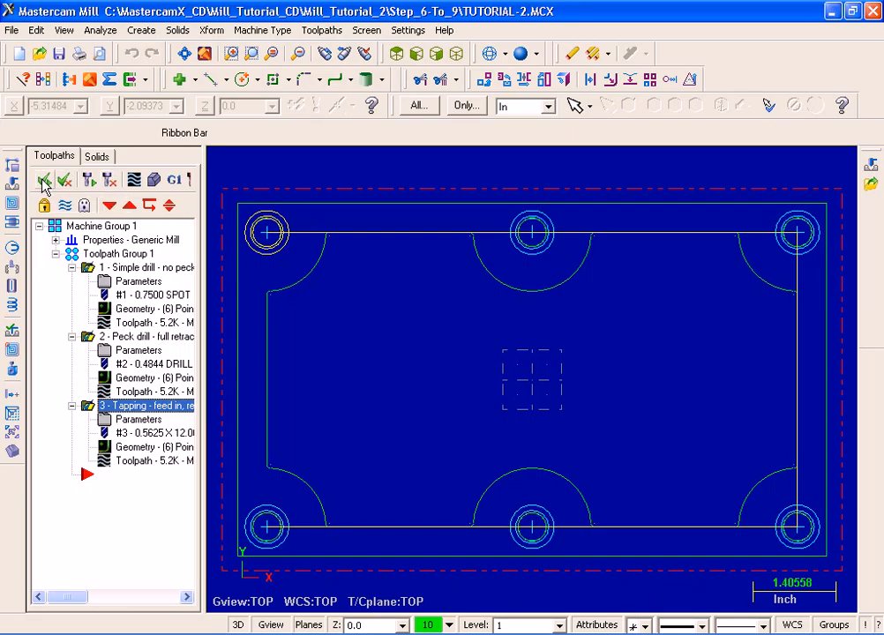
left_click(149, 184)
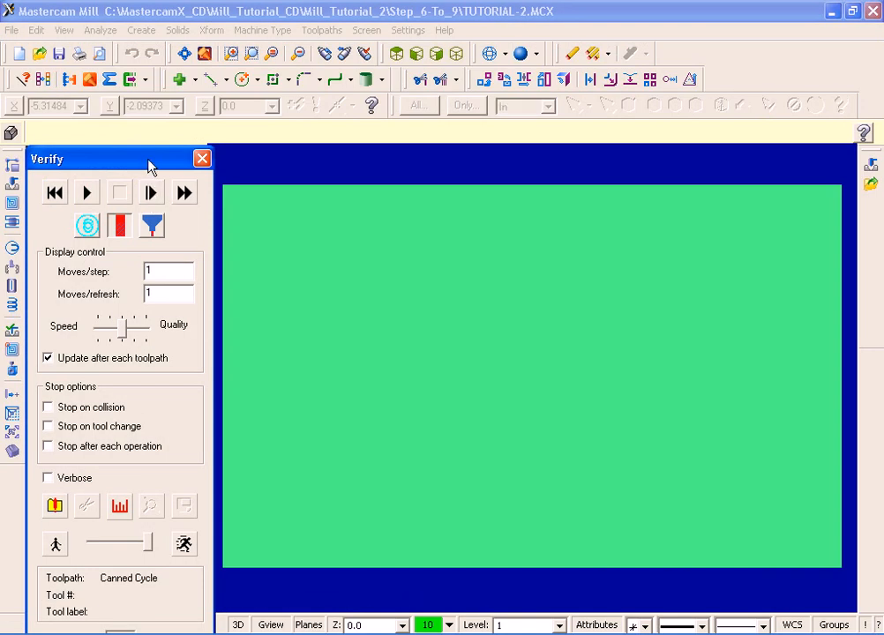
left_click_drag(150, 162, 141, 82)
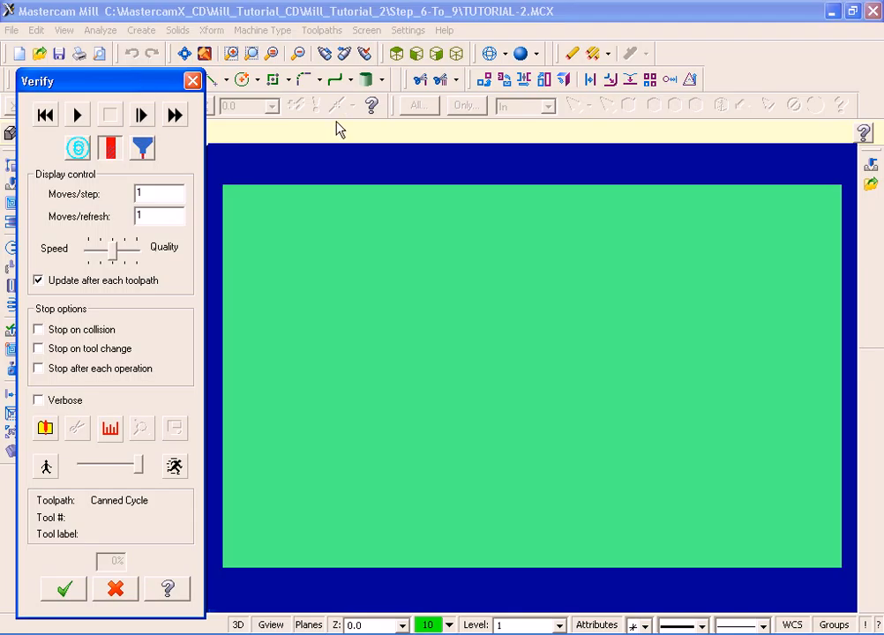
left_click(456, 55)
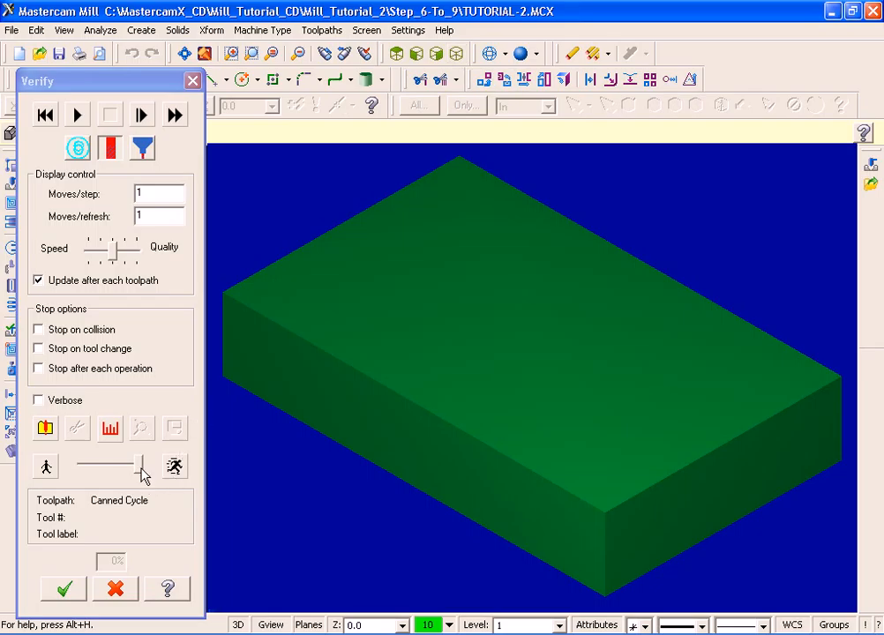
left_click_drag(138, 467, 115, 473)
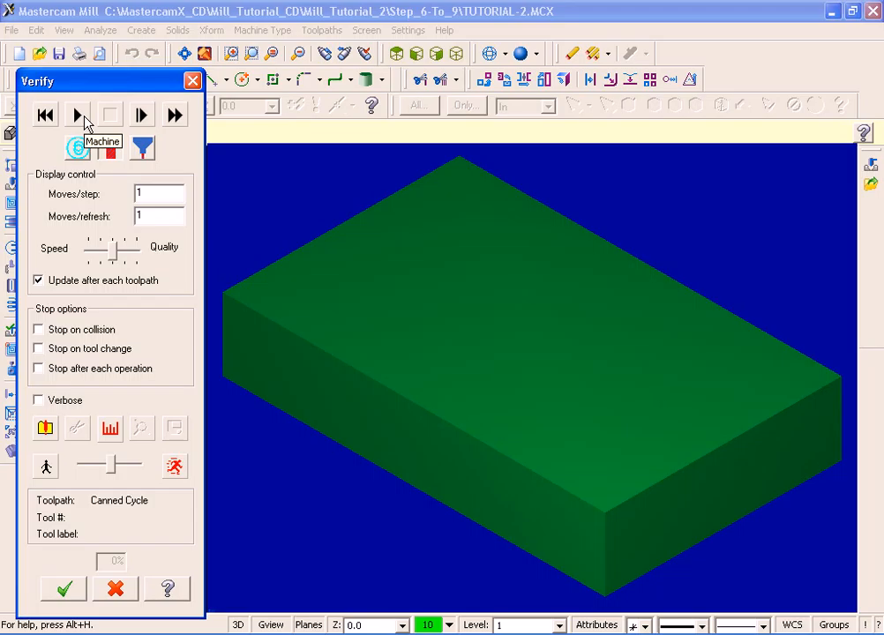
left_click(84, 118)
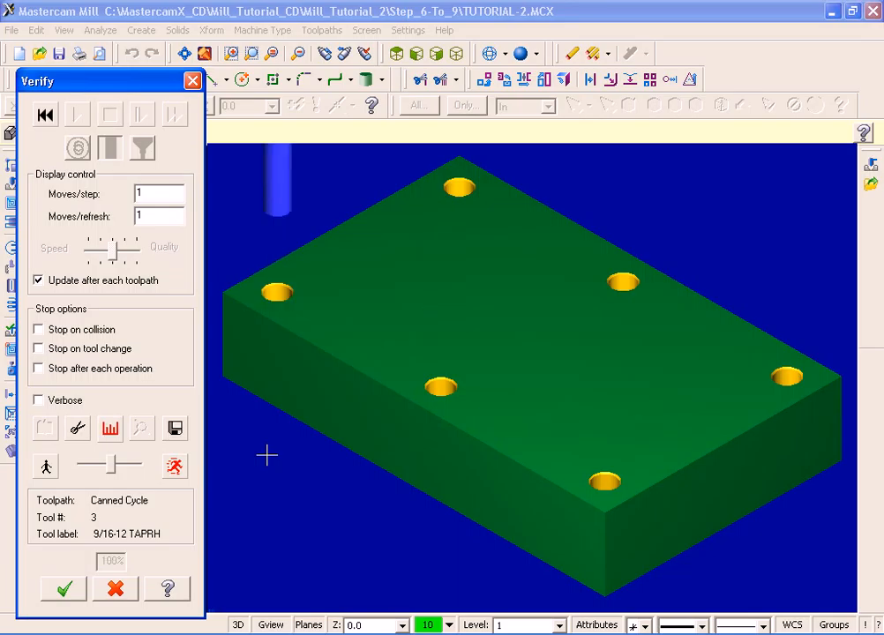
left_click(67, 589)
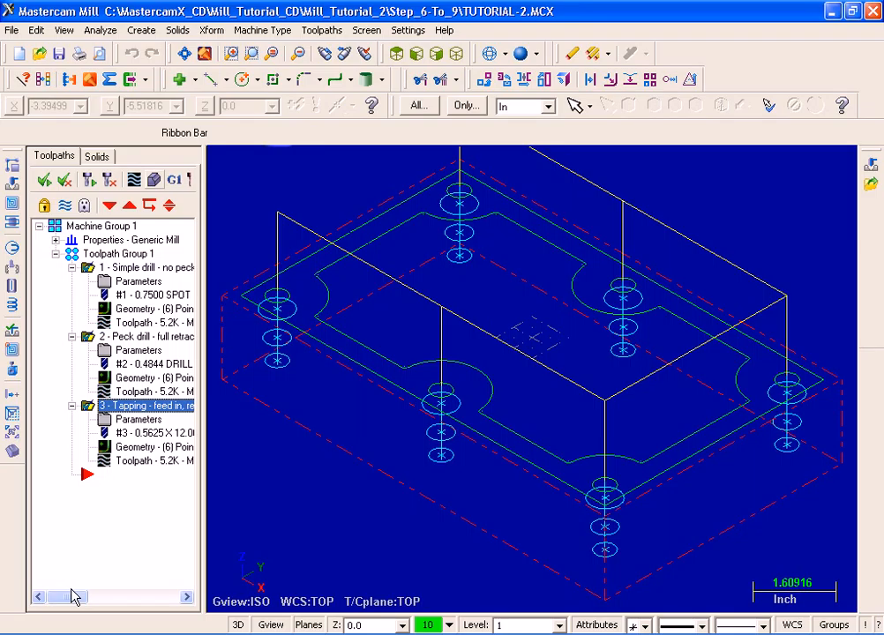